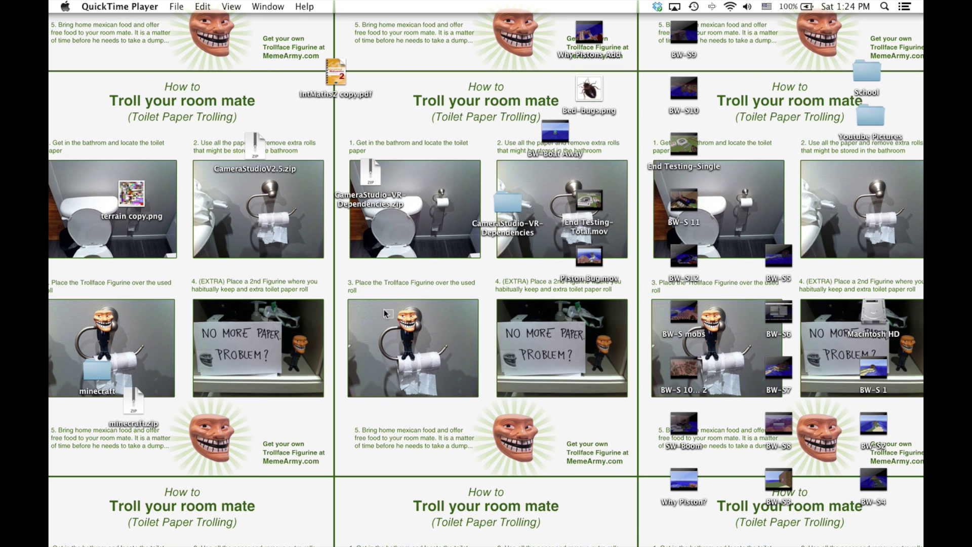
# Switch to Chrome, open the Camera Studio topic on Minecraft Forums, and skim the first post's description of the mod.
pyautogui.moveTo(393, 318); pyautogui.dragTo(423, 362)
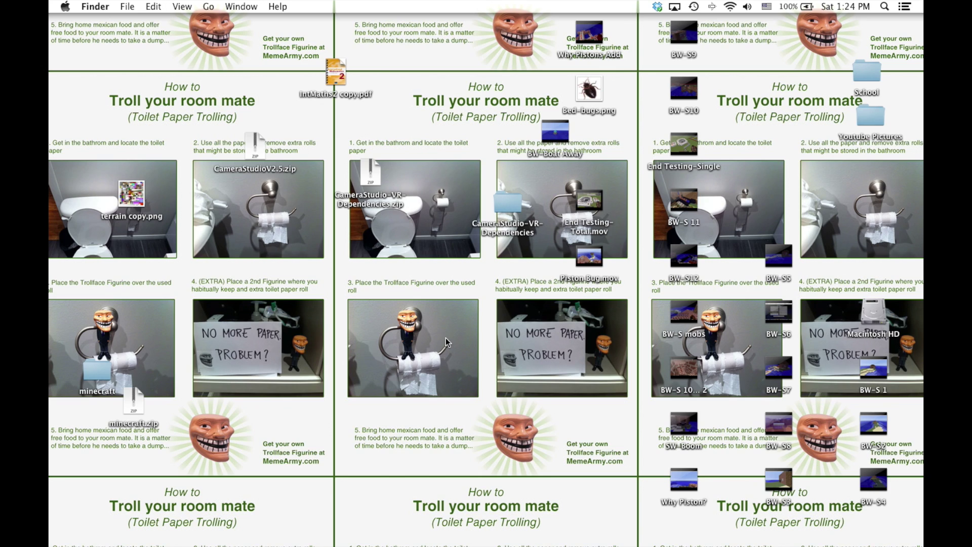
pyautogui.hotkey('ctrl', 'Left')
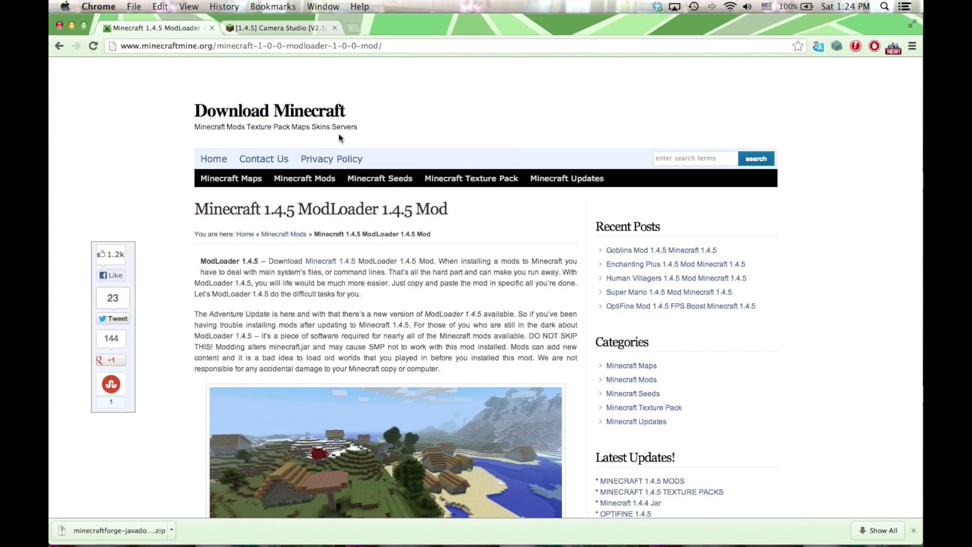
pyautogui.click(269, 26)
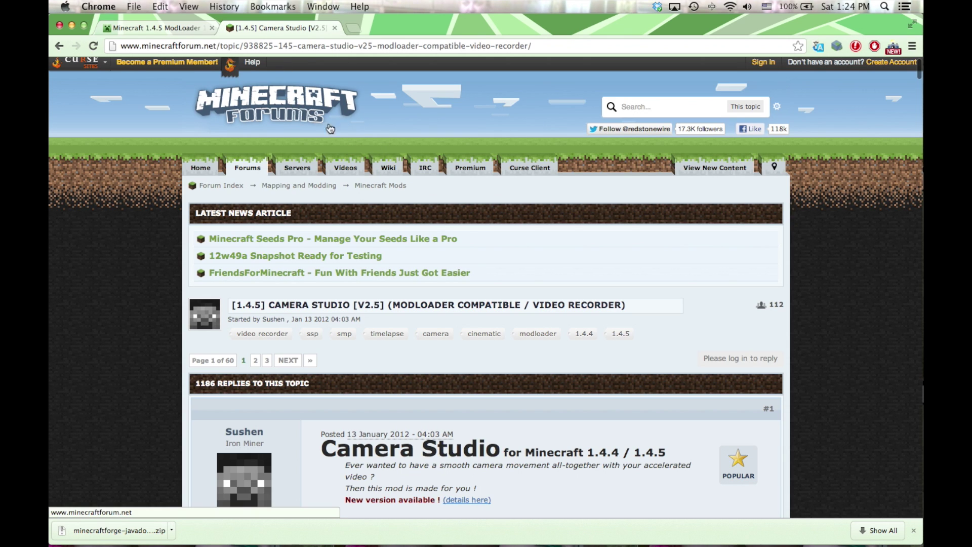
pyautogui.scroll(-5, 722, 232)
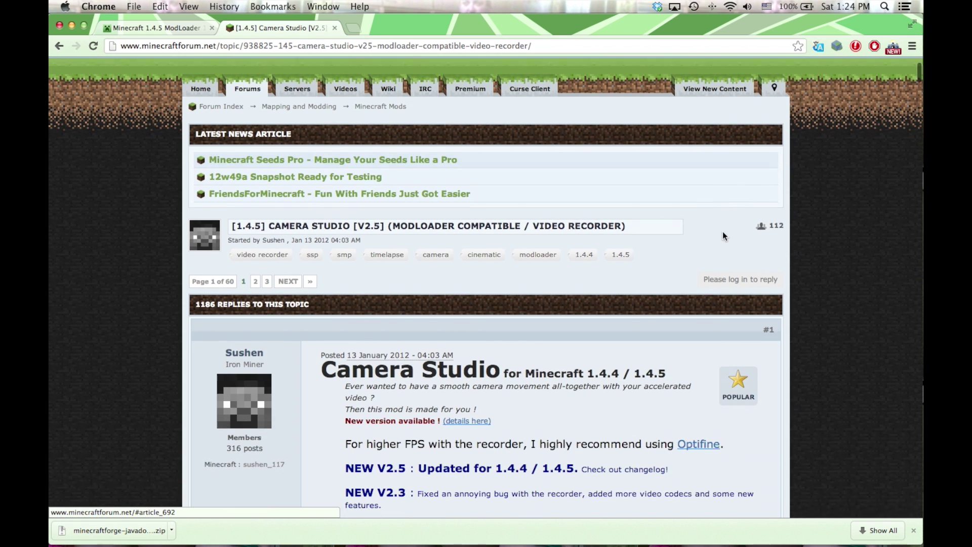
pyautogui.scroll(-4, 722, 232)
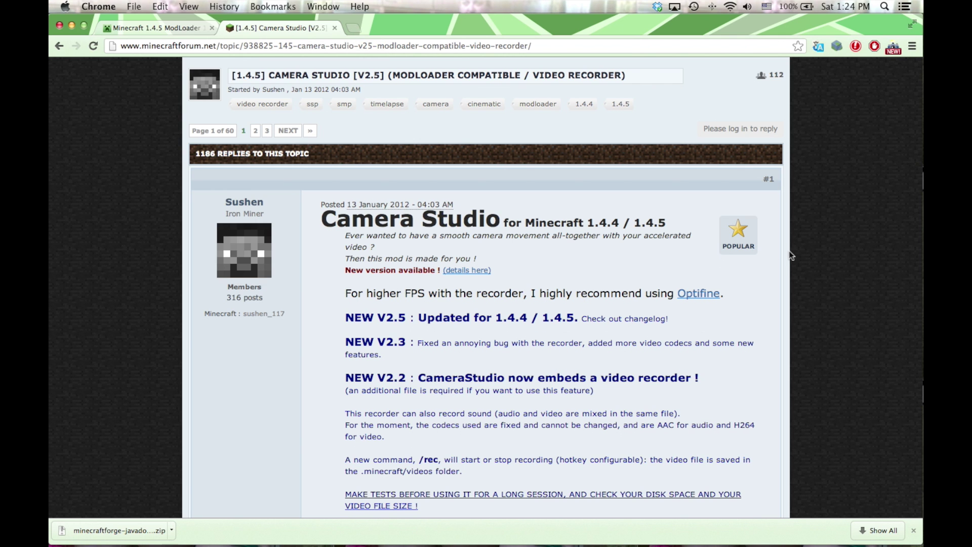
pyautogui.scroll(-2, 790, 251)
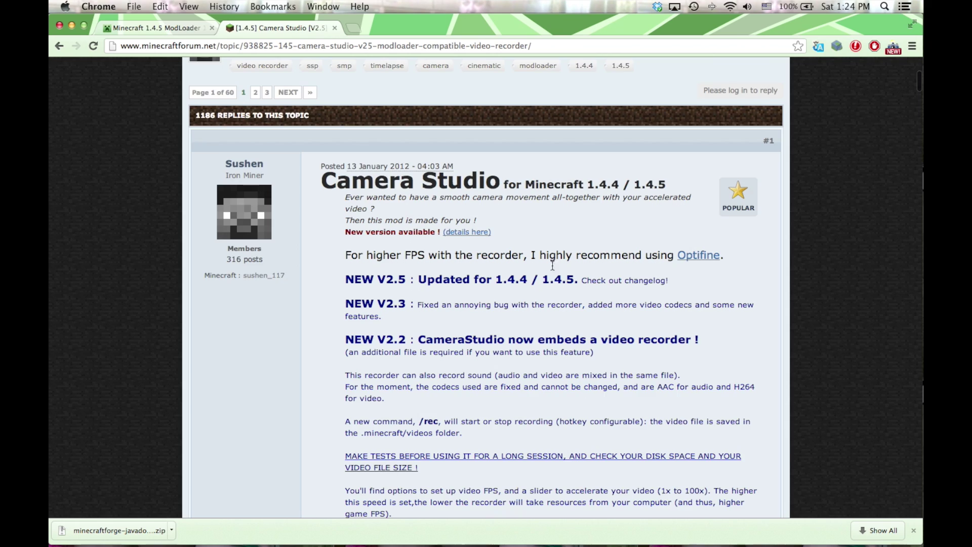
pyautogui.scroll(-5, 552, 264)
pyautogui.scroll(-8, 679, 302)
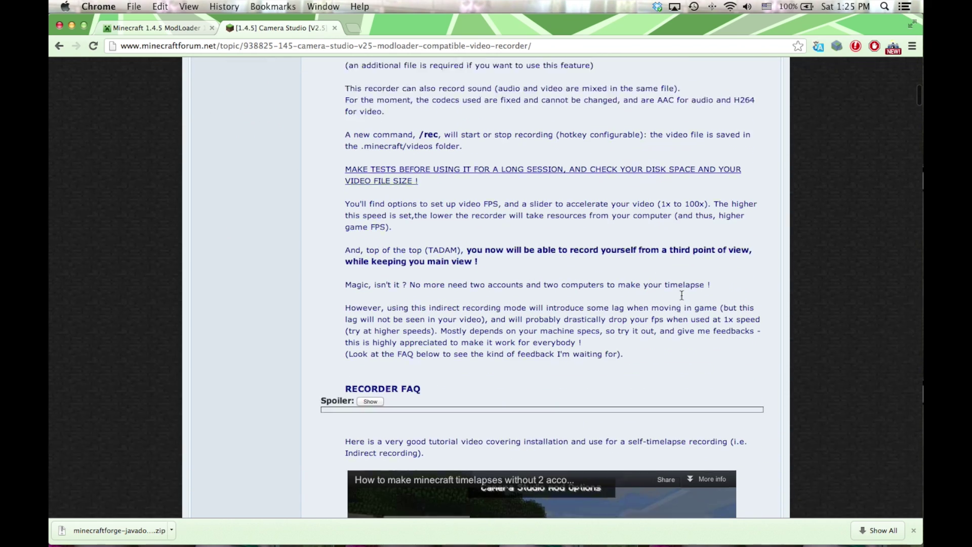
pyautogui.scroll(14, 685, 295)
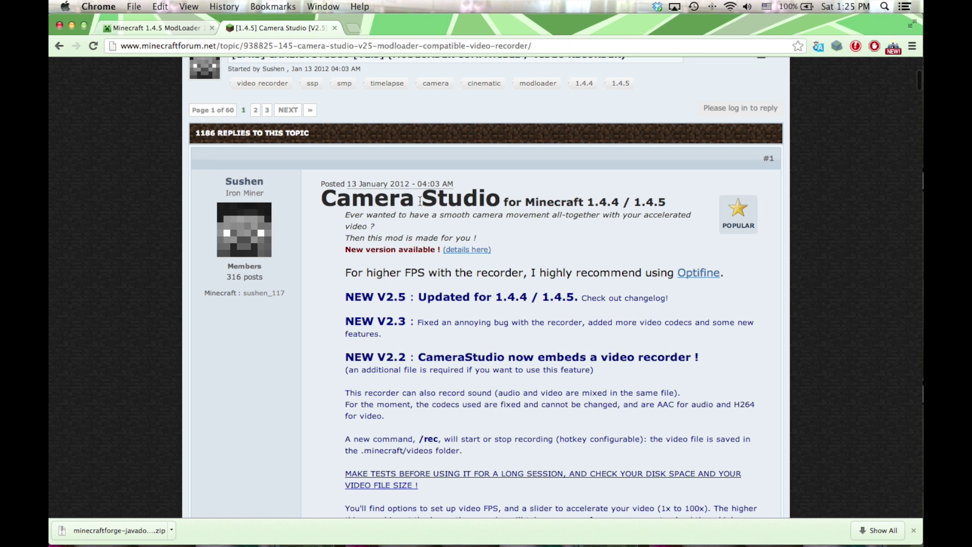
# Check the mod's name, its release version and the supported Minecraft version in the post heading and topic title.
pyautogui.moveTo(421, 201); pyautogui.dragTo(487, 200)
pyautogui.click(521, 200)
pyautogui.scroll(2, 502, 195)
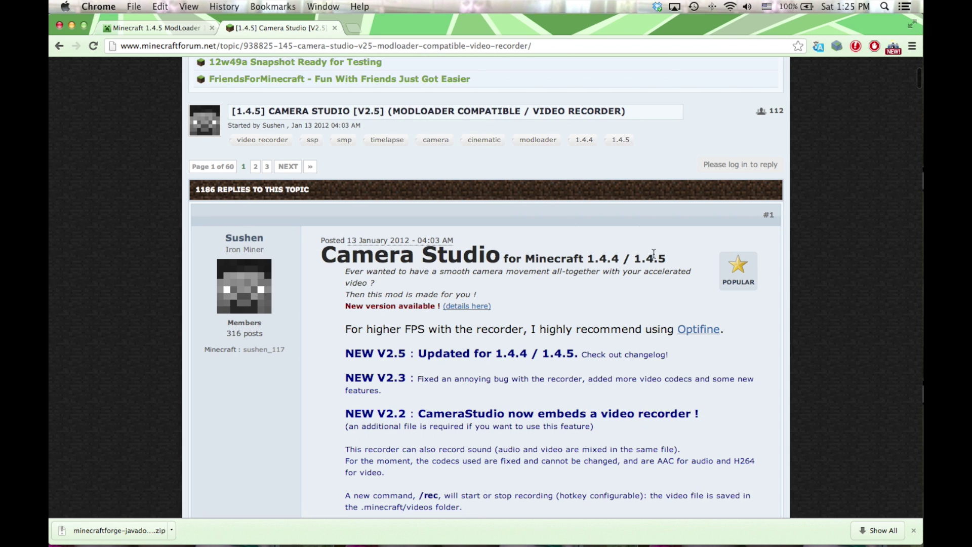
pyautogui.scroll(5, 696, 239)
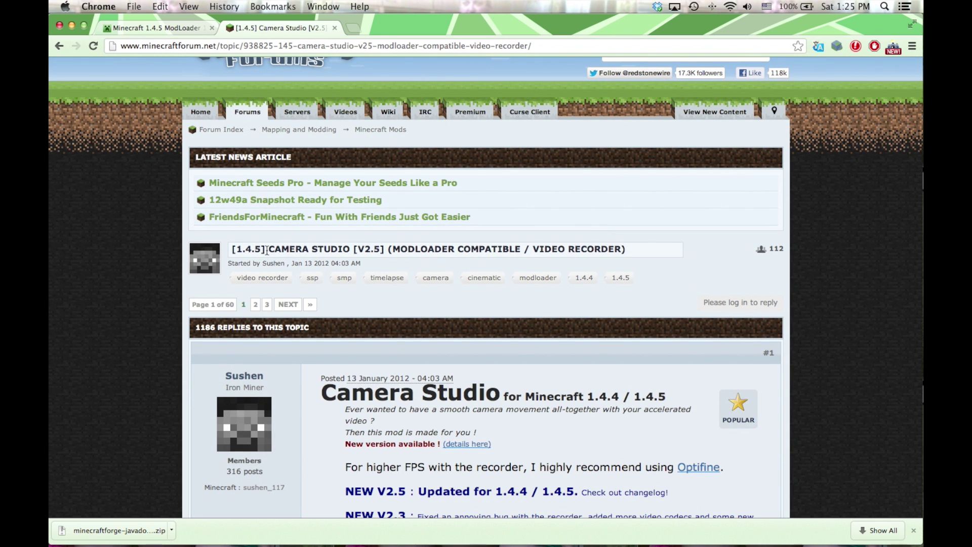
pyautogui.moveTo(266, 248); pyautogui.dragTo(232, 248)
pyautogui.click(284, 250)
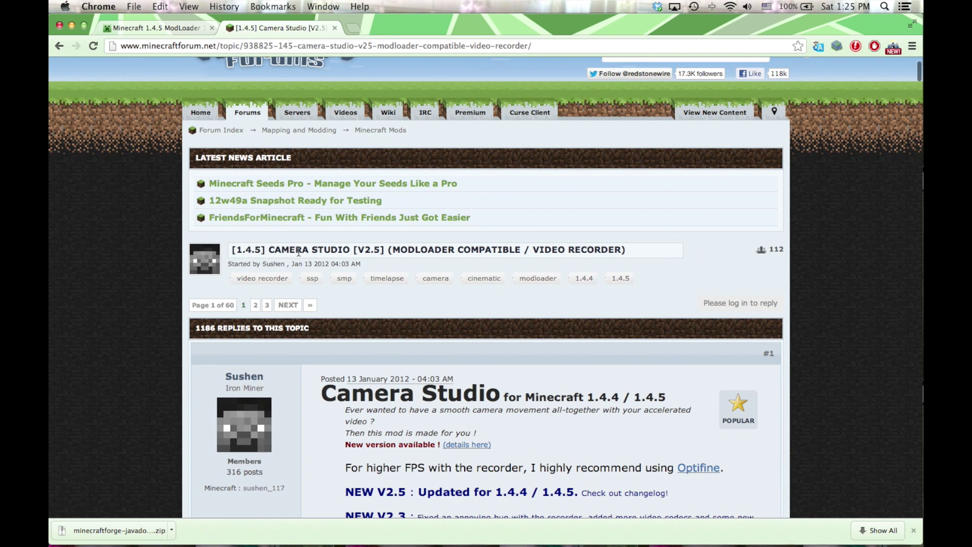
pyautogui.moveTo(354, 250); pyautogui.dragTo(384, 251)
pyautogui.click(322, 249)
pyautogui.moveTo(261, 249); pyautogui.dragTo(231, 249)
pyautogui.click(290, 250)
# Examine the mod loader compatibility note in the Camera Studio topic title.
pyautogui.moveTo(398, 251); pyautogui.dragTo(453, 250)
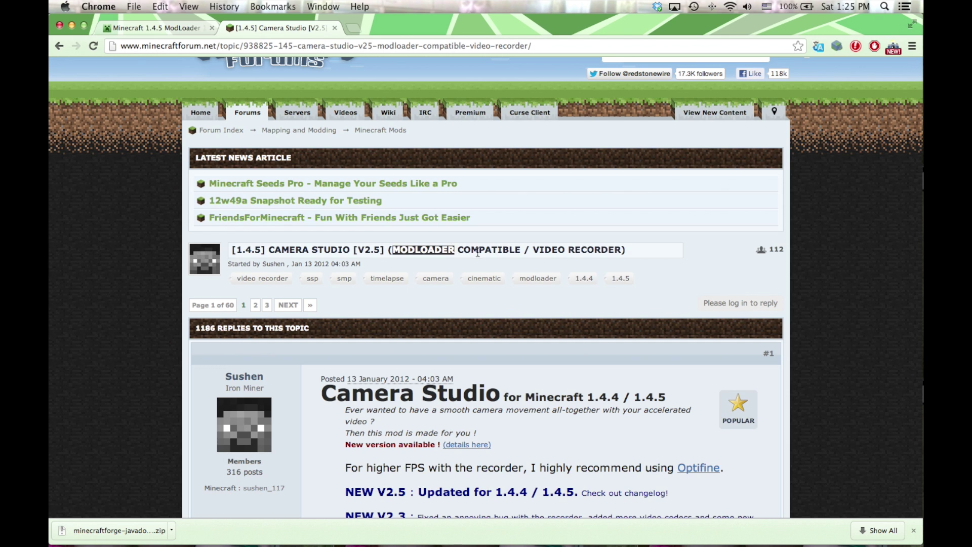
pyautogui.click(496, 251)
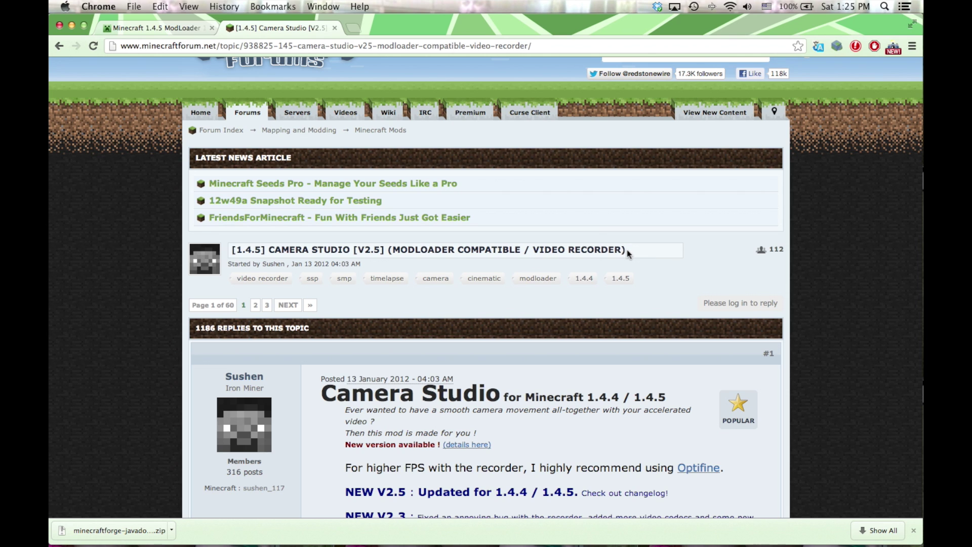
pyautogui.moveTo(395, 250); pyautogui.dragTo(520, 253)
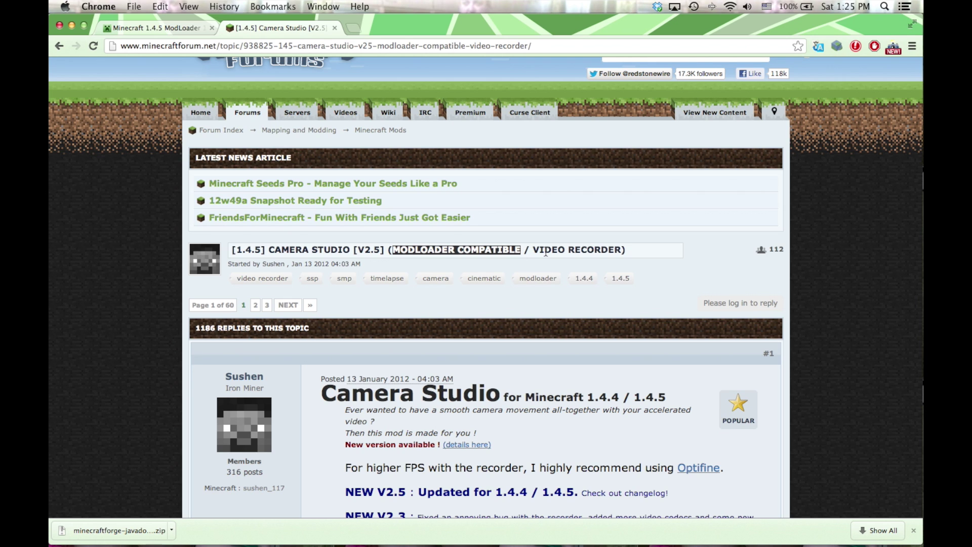
pyautogui.click(523, 249)
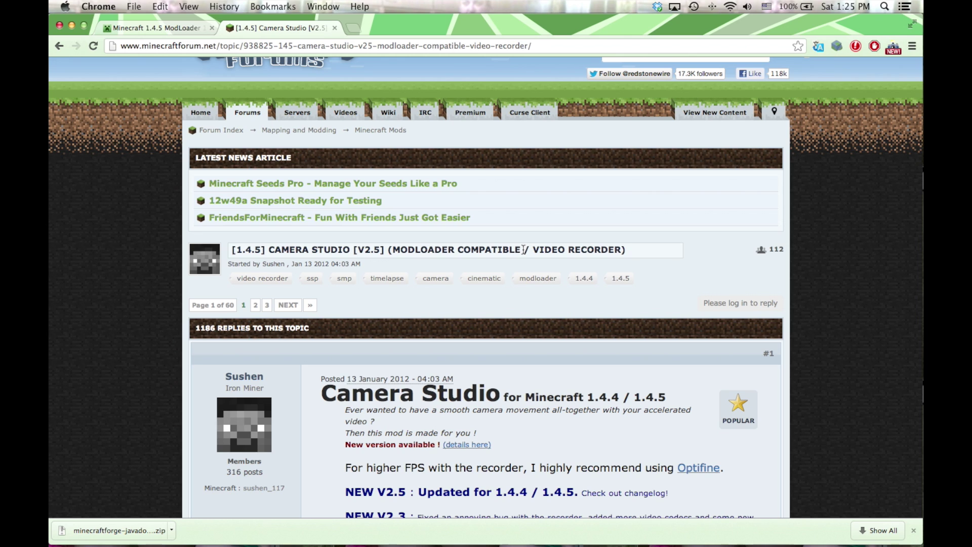
pyautogui.moveTo(524, 249); pyautogui.dragTo(395, 250)
pyautogui.click(391, 250)
pyautogui.moveTo(520, 249); pyautogui.dragTo(389, 250)
pyautogui.click(426, 251)
# Download ModLoader 1.4.5 using the download link below the Mac installation instructions on the minecraftmine.org page.
pyautogui.click(124, 25)
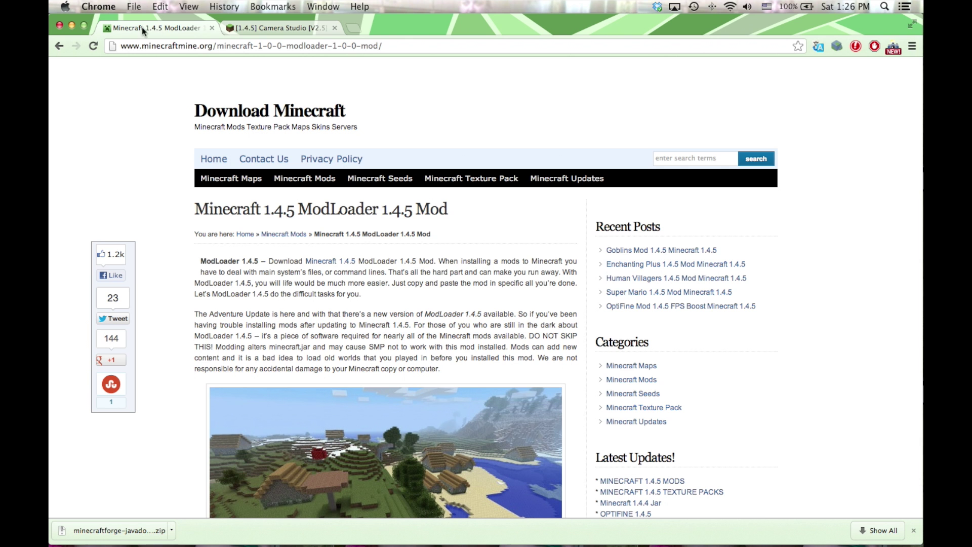
pyautogui.scroll(-2, 324, 287)
pyautogui.scroll(-6, 324, 287)
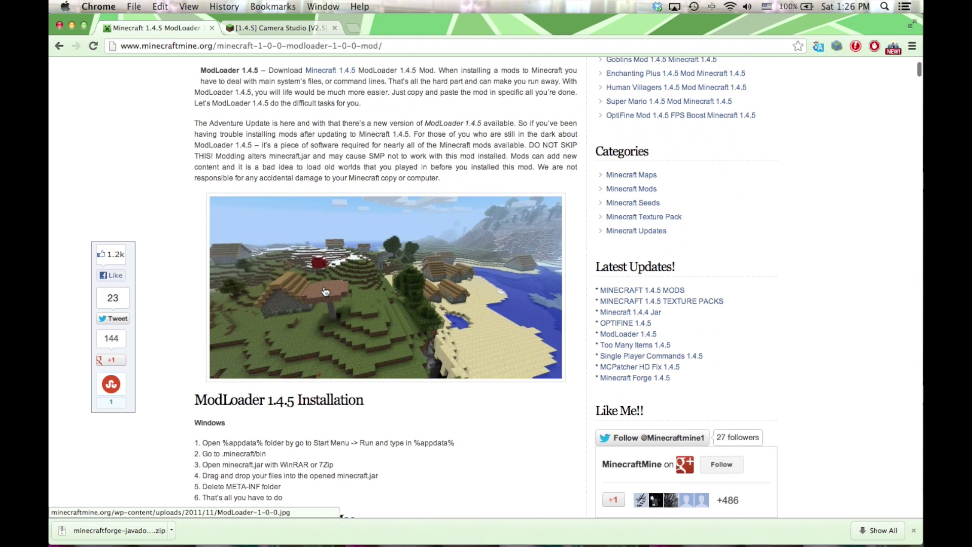
pyautogui.scroll(-5, 323, 286)
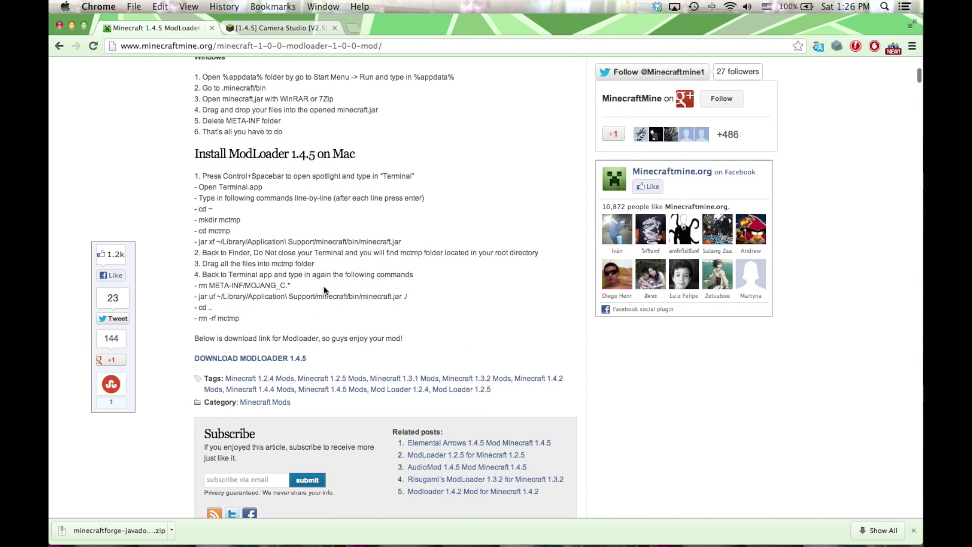
pyautogui.click(270, 356)
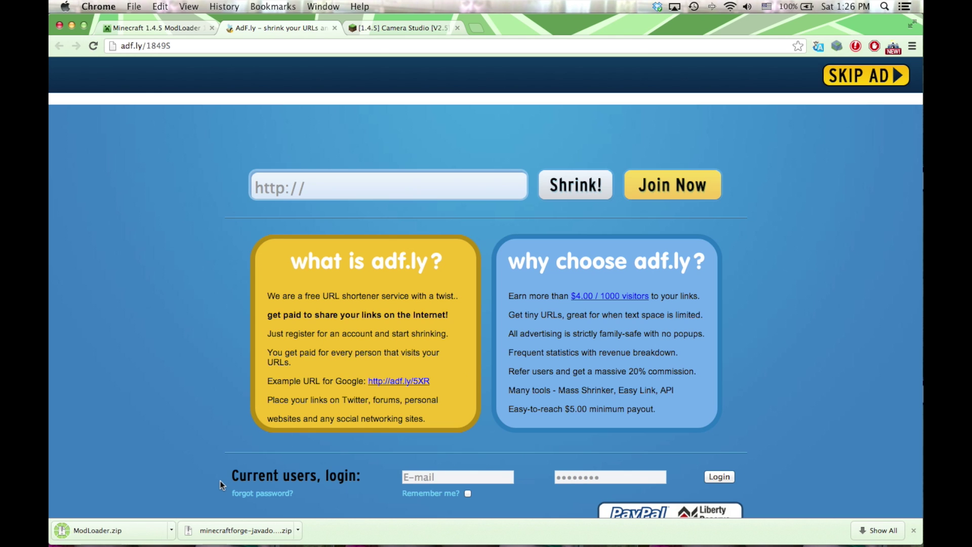
# Switch to Finder and open the bin folder inside the minecraft folder in a new window.
pyautogui.press('super+h')
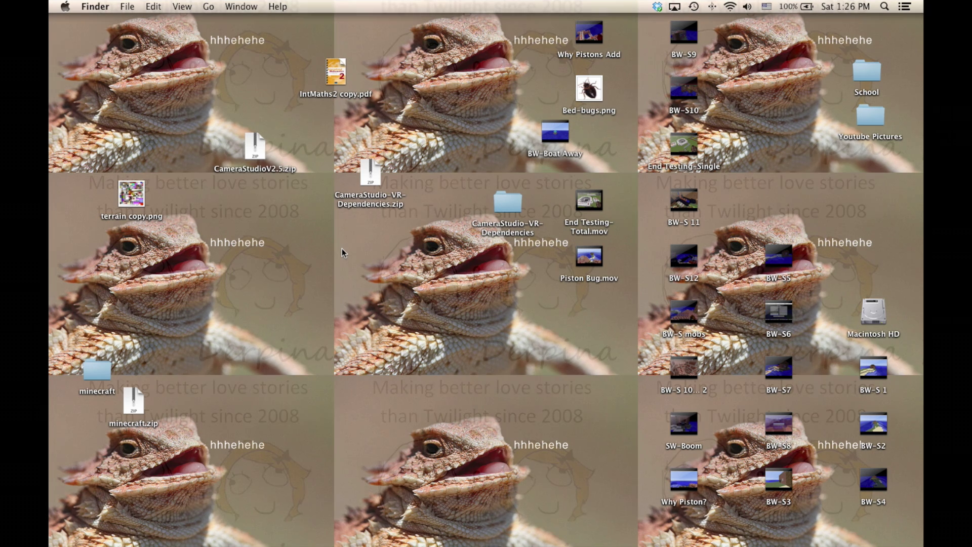
pyautogui.press('super+n')
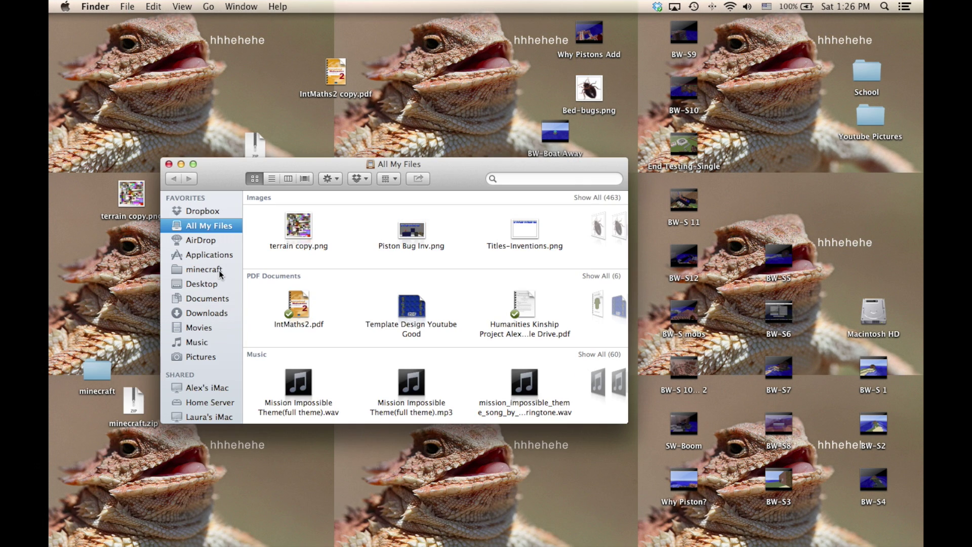
pyautogui.click(203, 269)
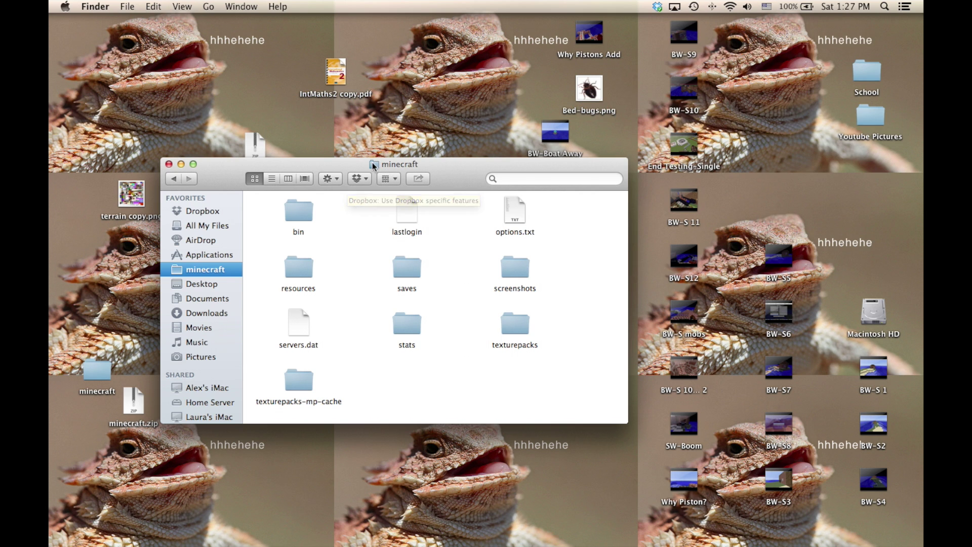
pyautogui.moveTo(376, 168); pyautogui.dragTo(196, 253)
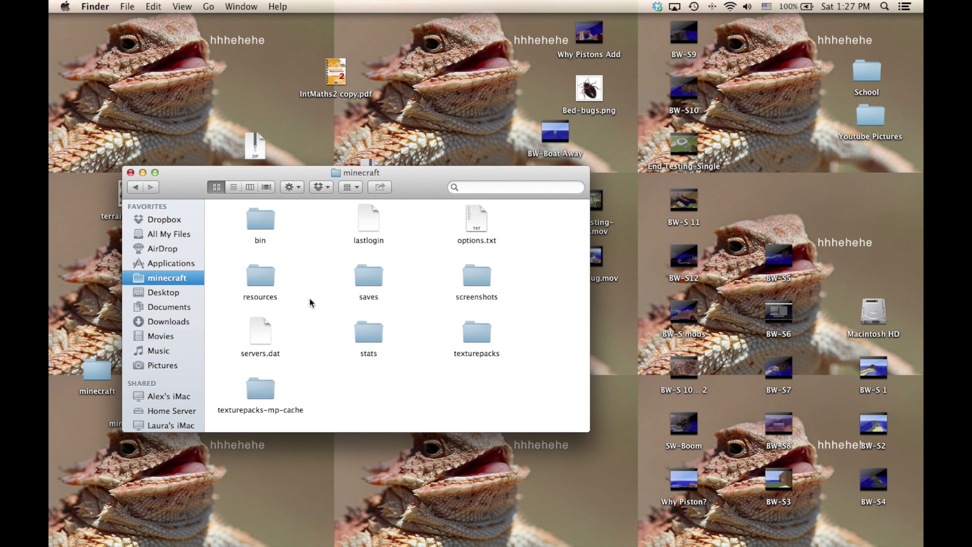
pyautogui.doubleClick(258, 219)
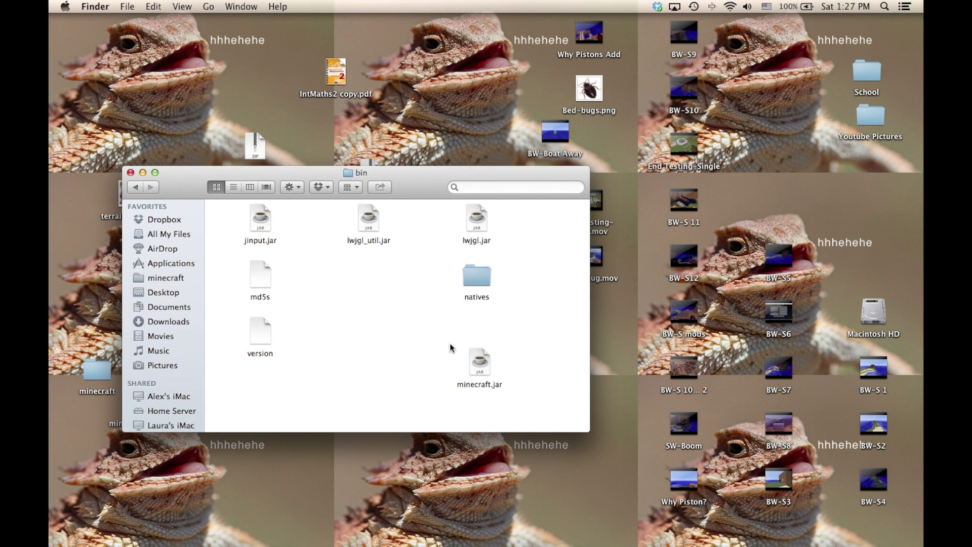
# Change minecraft.jar to minecraft.zip in the bin folder and extract the archive there.
pyautogui.moveTo(479, 361); pyautogui.dragTo(360, 279)
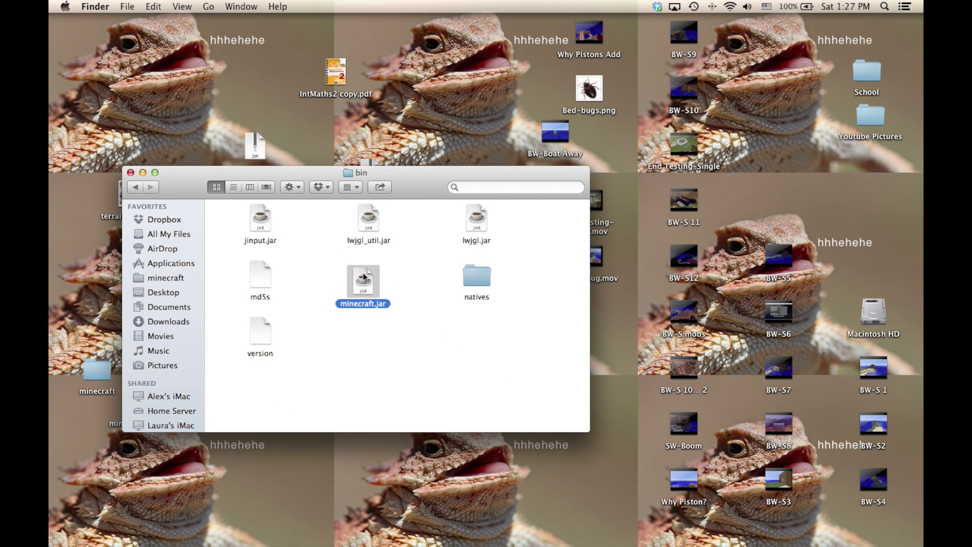
pyautogui.click(404, 331)
pyautogui.click(381, 306)
pyautogui.doubleClick(381, 307)
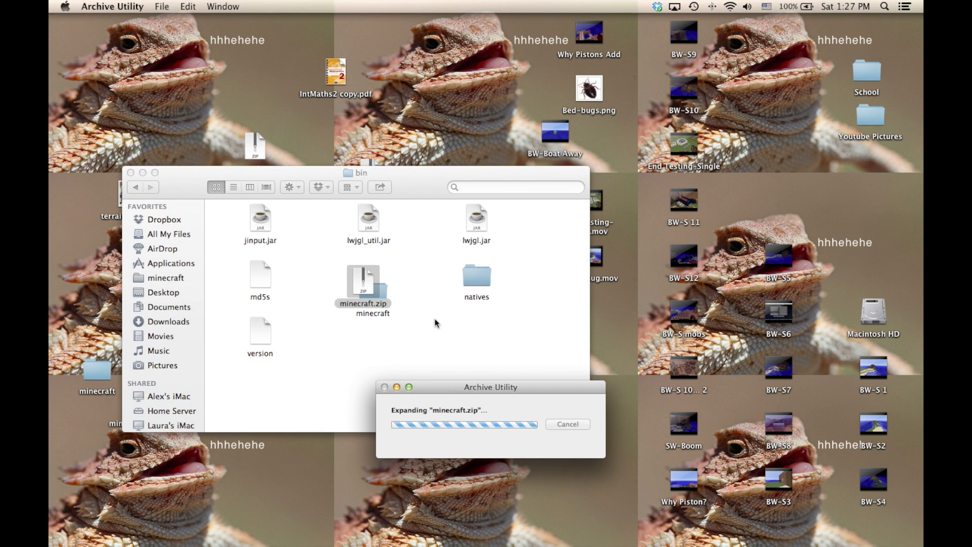
pyautogui.moveTo(379, 298); pyautogui.dragTo(420, 351)
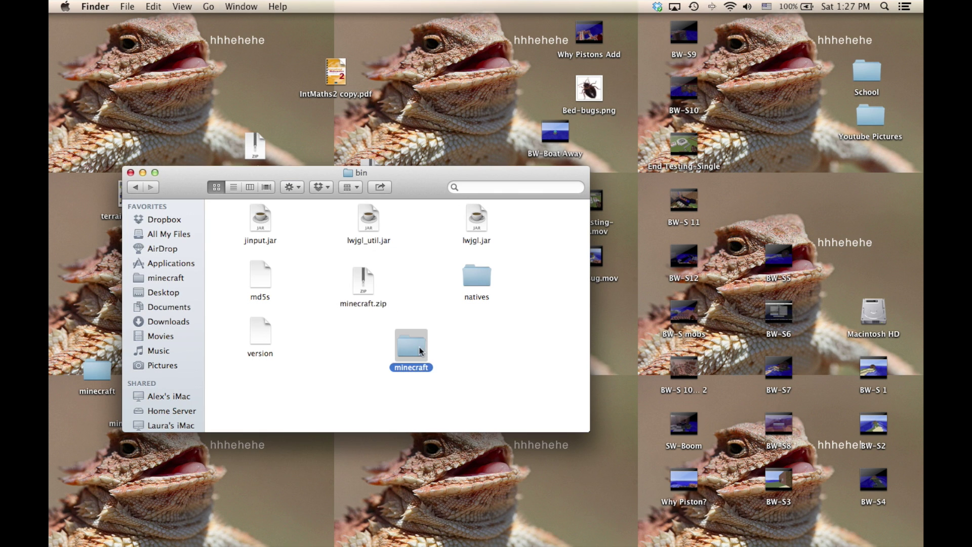
# Open the extracted minecraft folder, and unpack ModLoader.zip from Downloads and open its ModLoader folder.
pyautogui.doubleClick(421, 350)
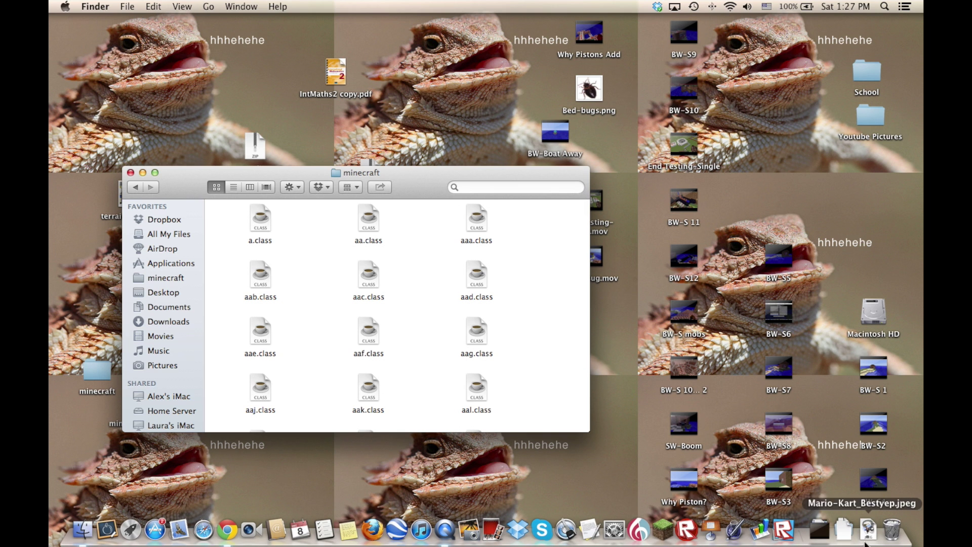
pyautogui.click(843, 529)
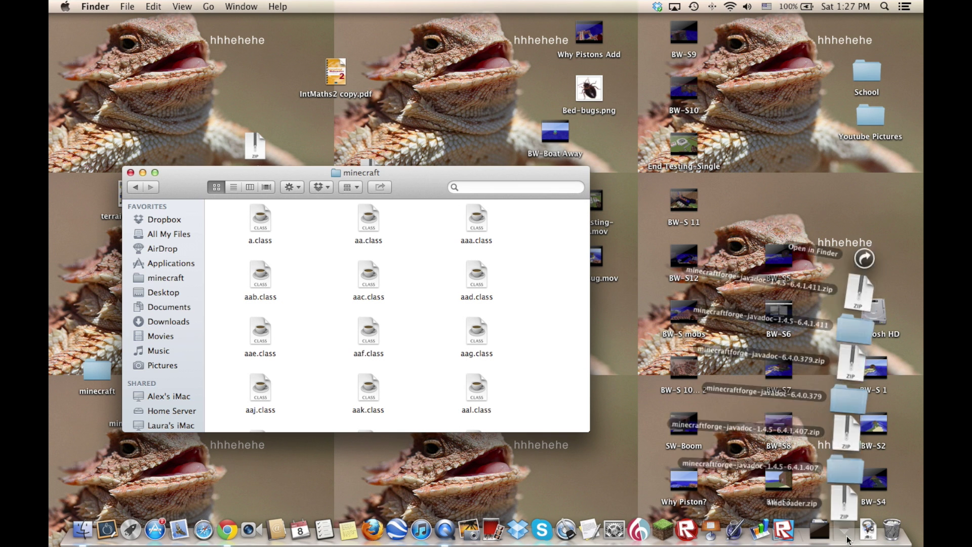
pyautogui.click(843, 508)
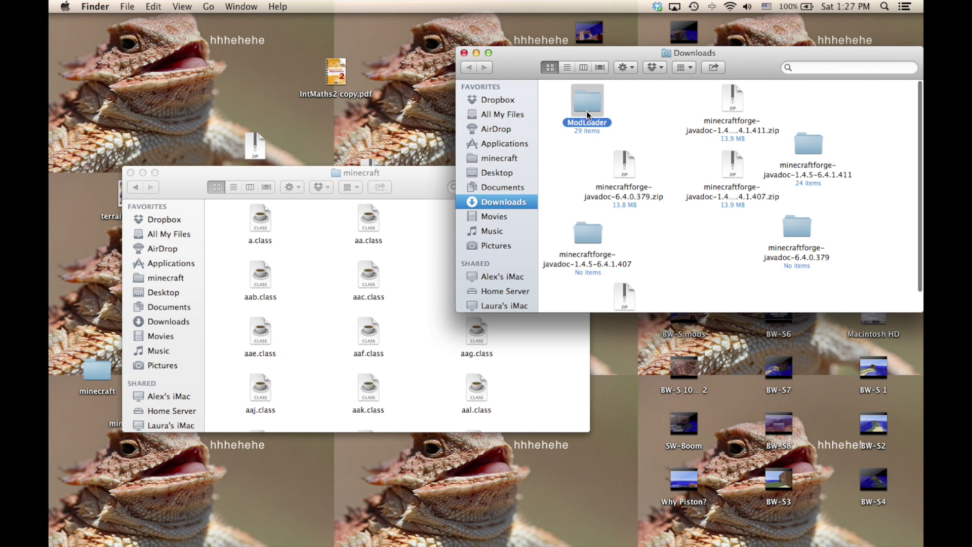
pyautogui.doubleClick(586, 111)
pyautogui.scroll(-10, 643, 147)
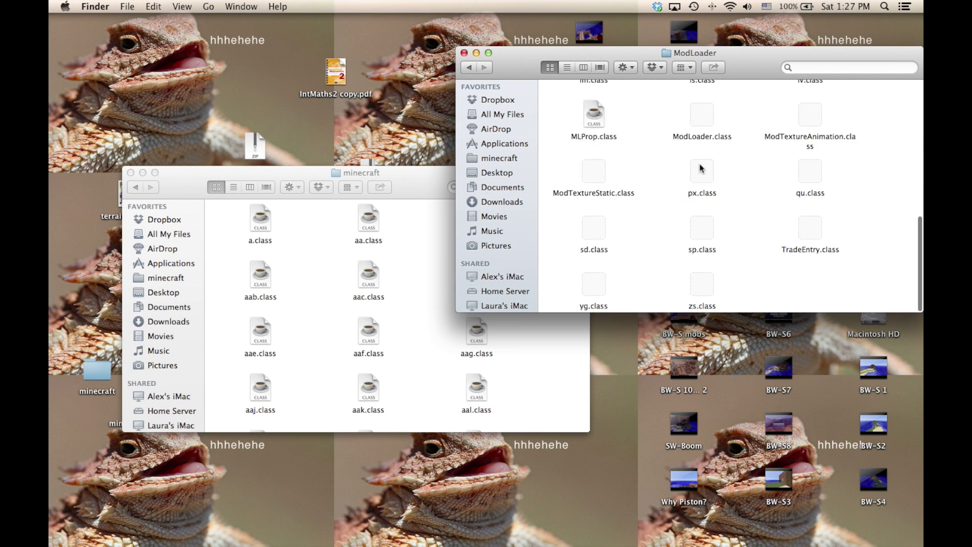
# Copy all files from the ModLoader folder into the extracted minecraft folder, replacing every duplicate, and close the ModLoader window.
pyautogui.moveTo(848, 282); pyautogui.dragTo(558, 74)
pyautogui.click(573, 148)
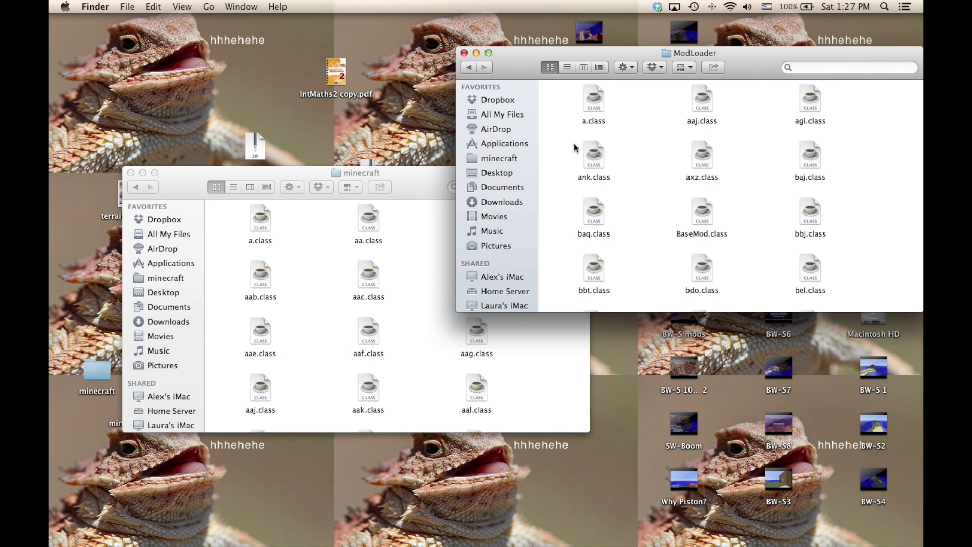
pyautogui.press('super+a')
pyautogui.moveTo(597, 152); pyautogui.dragTo(341, 314)
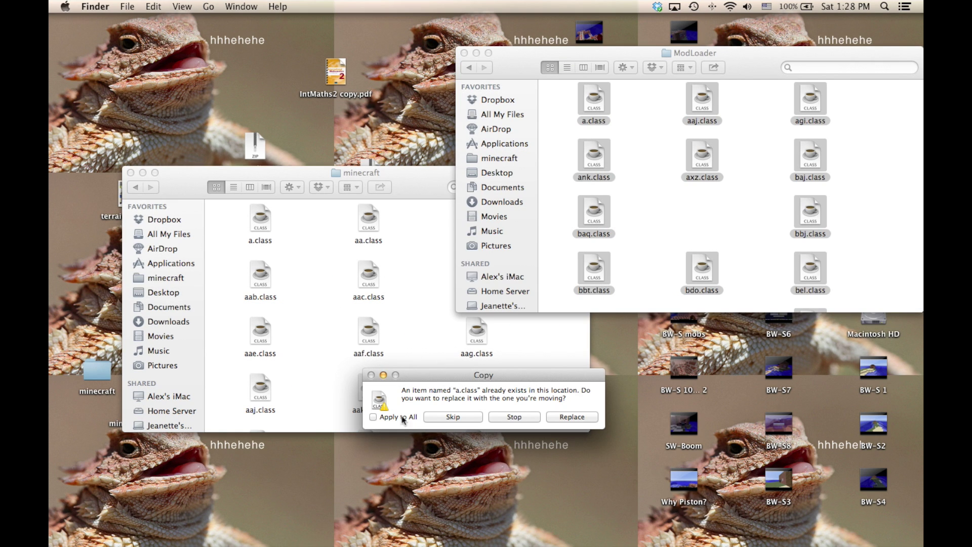
pyautogui.click(376, 418)
pyautogui.click(572, 417)
pyautogui.click(463, 53)
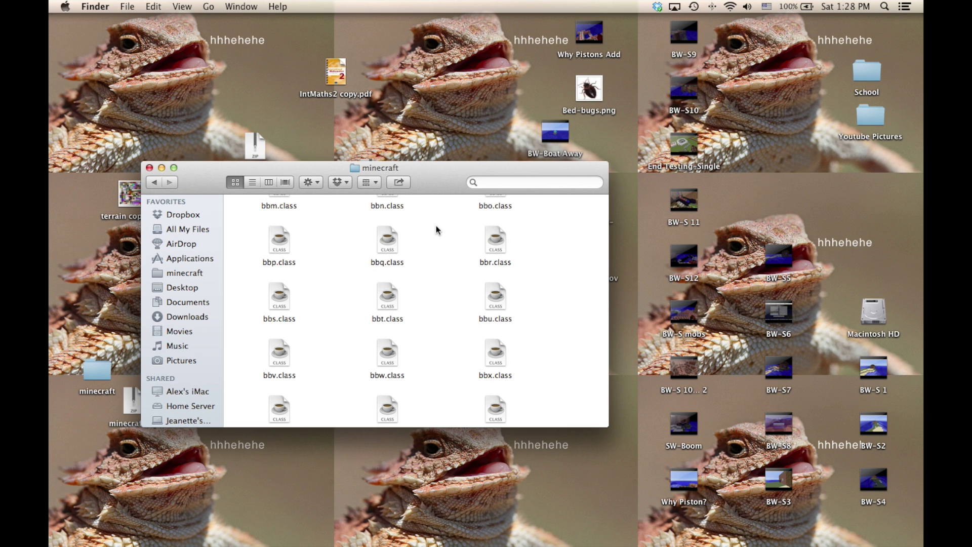
# Look through the class files in the extracted minecraft folder for the META-INF folder.
pyautogui.scroll(-3, 435, 226)
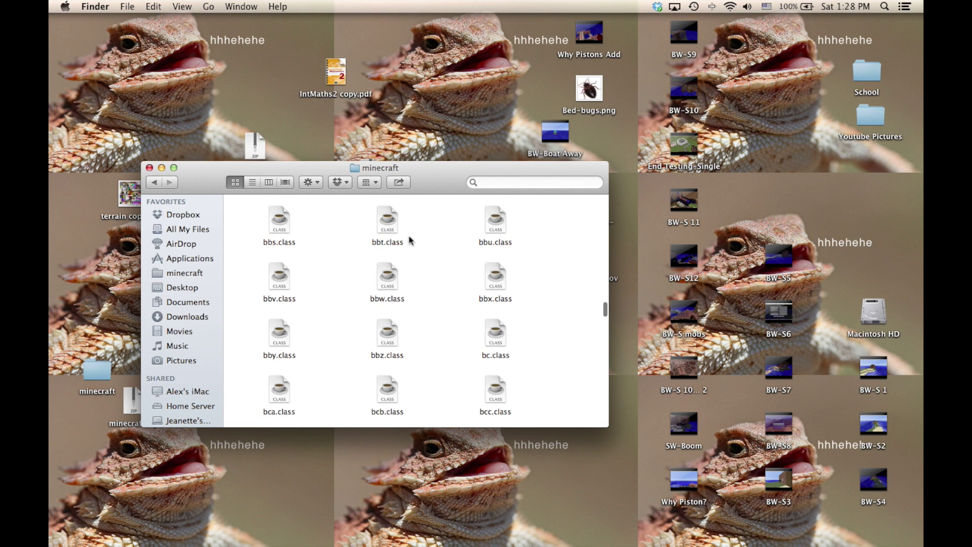
pyautogui.scroll(-10, 442, 296)
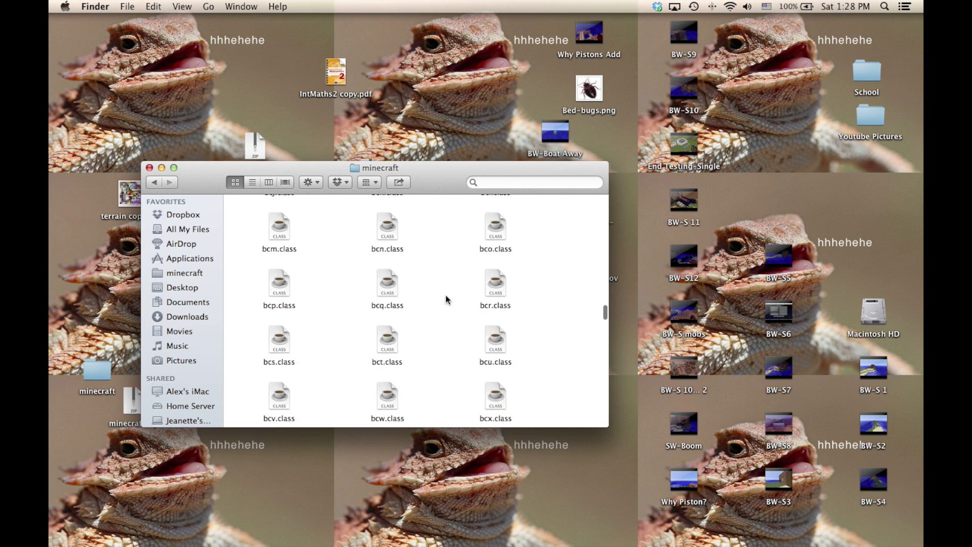
pyautogui.click(390, 296)
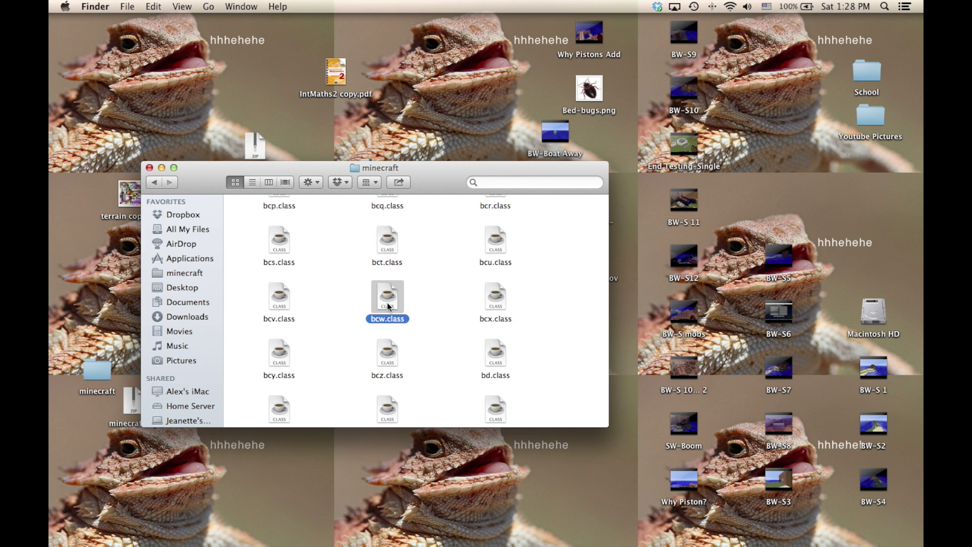
pyautogui.click(500, 361)
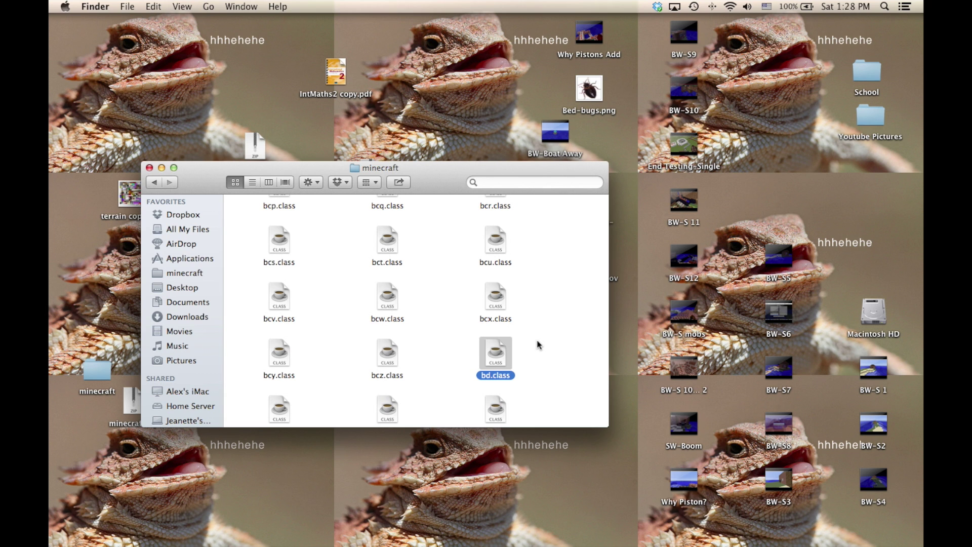
pyautogui.click(539, 345)
pyautogui.scroll(-10, 538, 342)
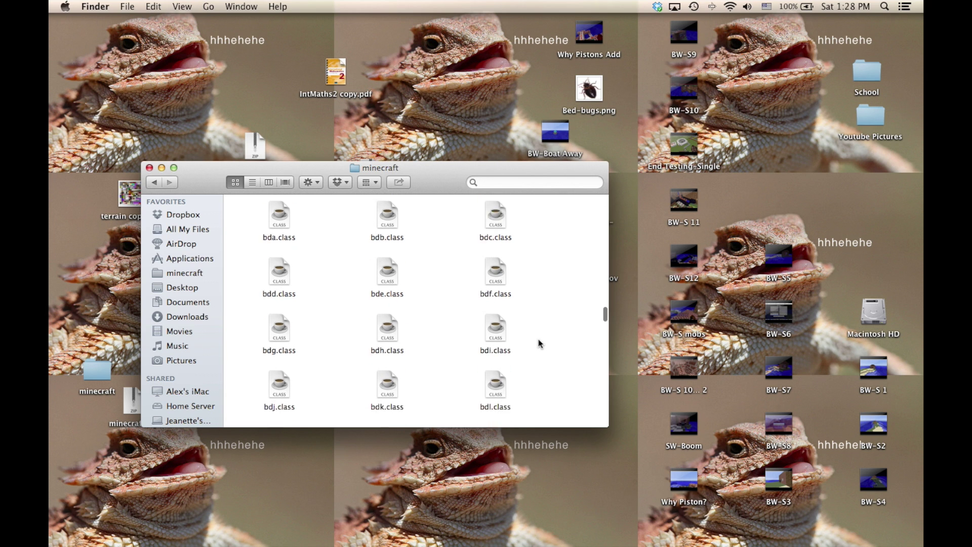
pyautogui.click(496, 350)
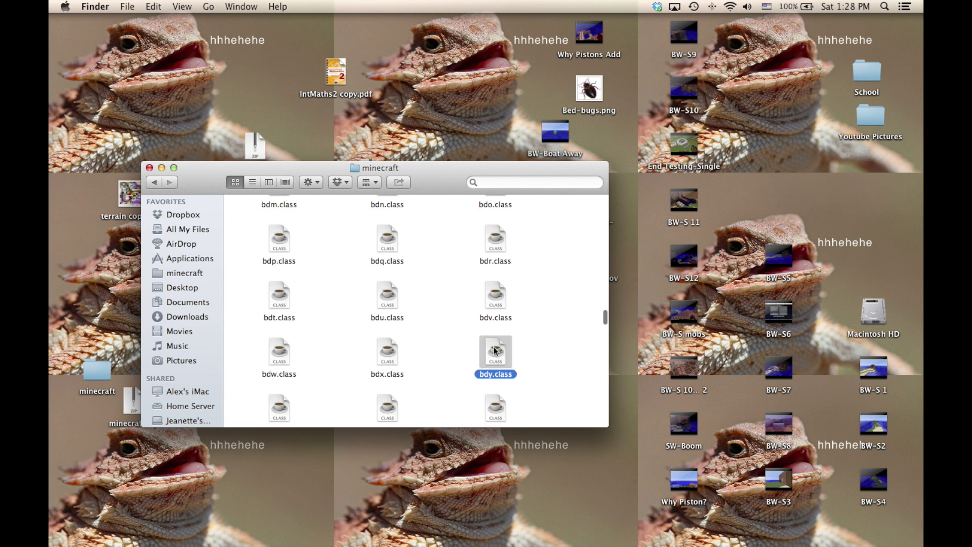
pyautogui.click(534, 342)
pyautogui.scroll(-1, 537, 350)
pyautogui.scroll(-15, 540, 355)
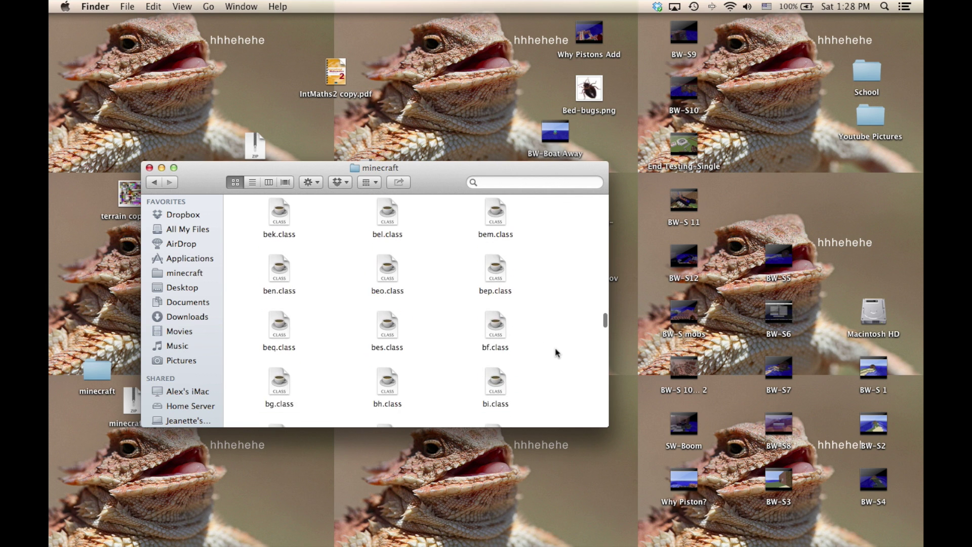
pyautogui.scroll(-15, 540, 362)
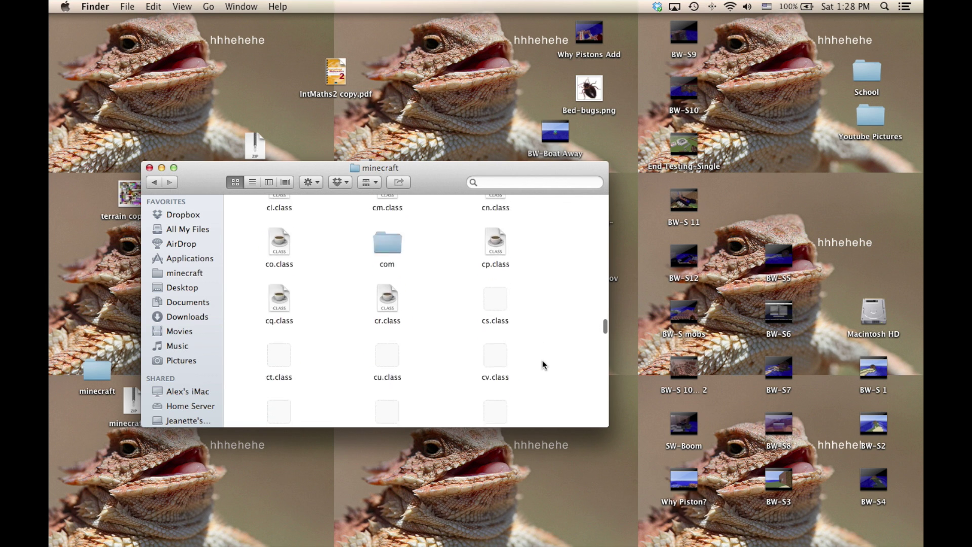
pyautogui.scroll(2, 542, 360)
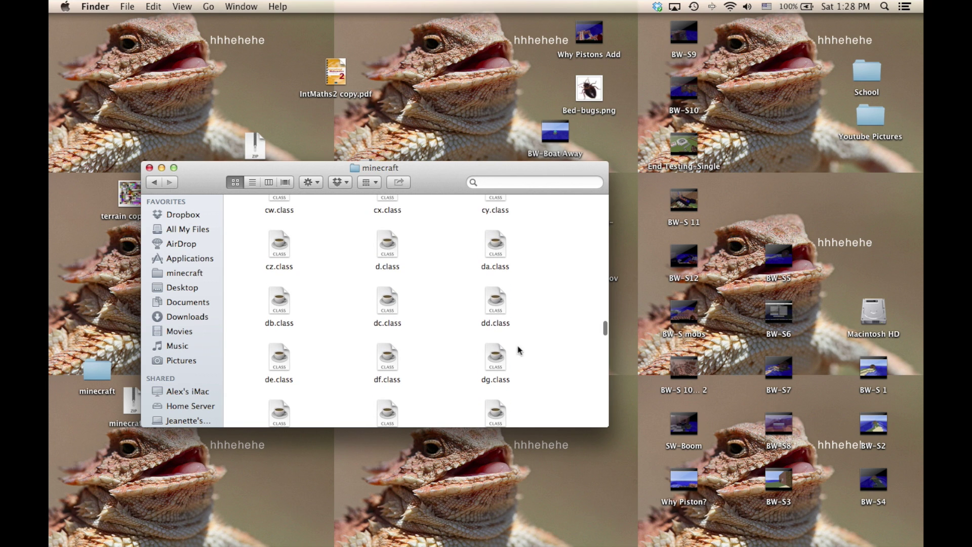
pyautogui.scroll(3, 546, 332)
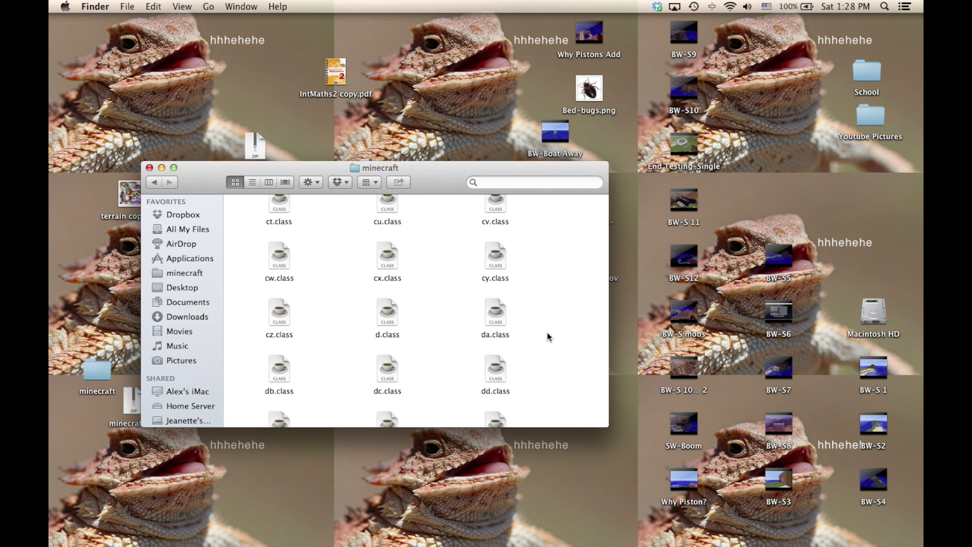
pyautogui.scroll(-5, 546, 332)
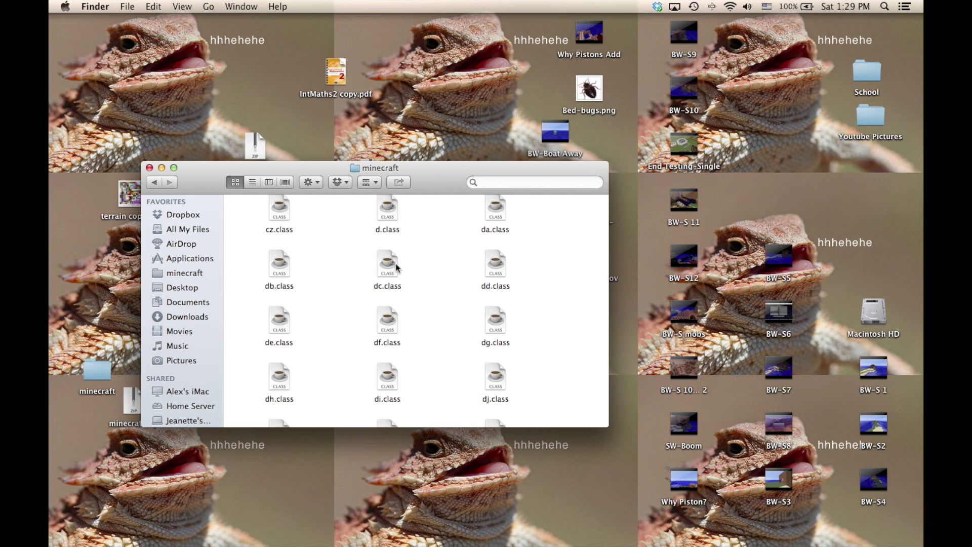
pyautogui.scroll(-15, 423, 273)
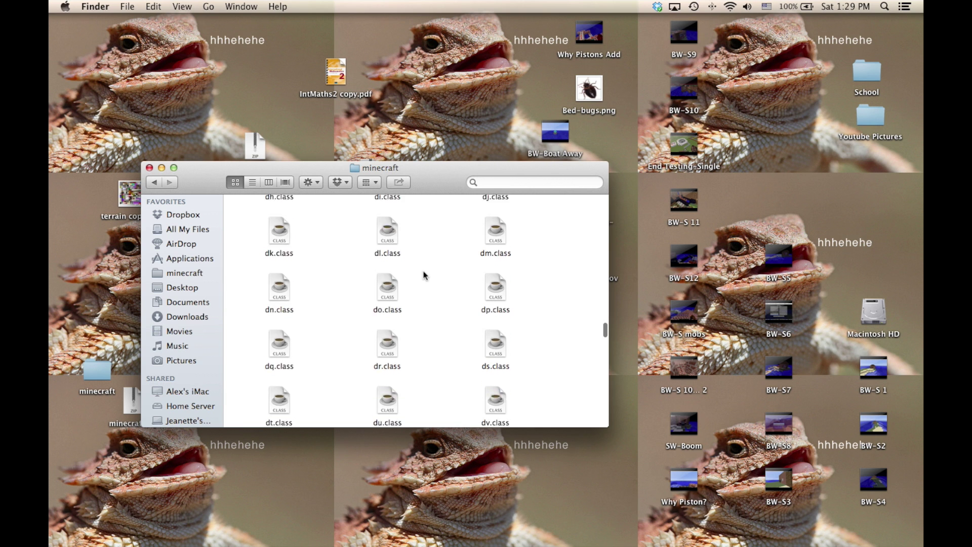
pyautogui.scroll(-12, 461, 264)
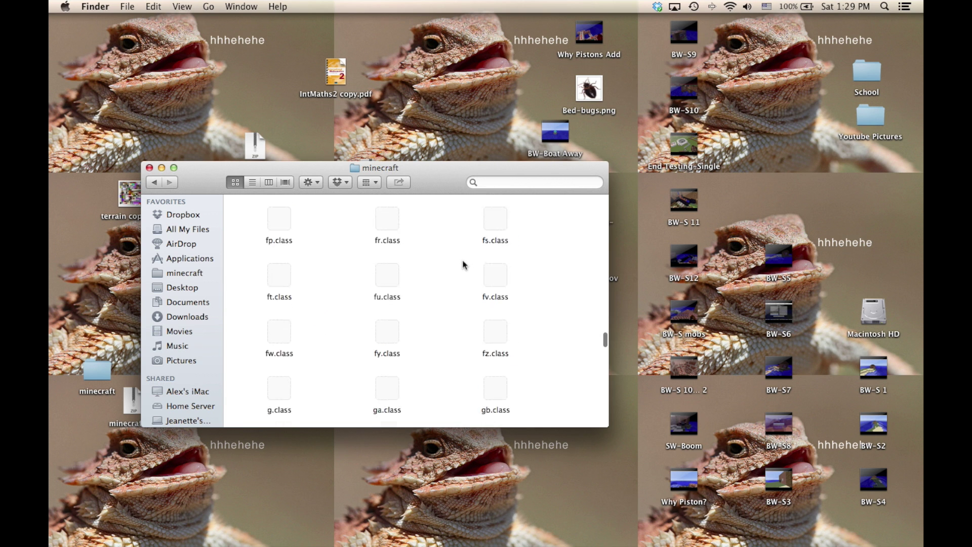
pyautogui.scroll(-15, 399, 303)
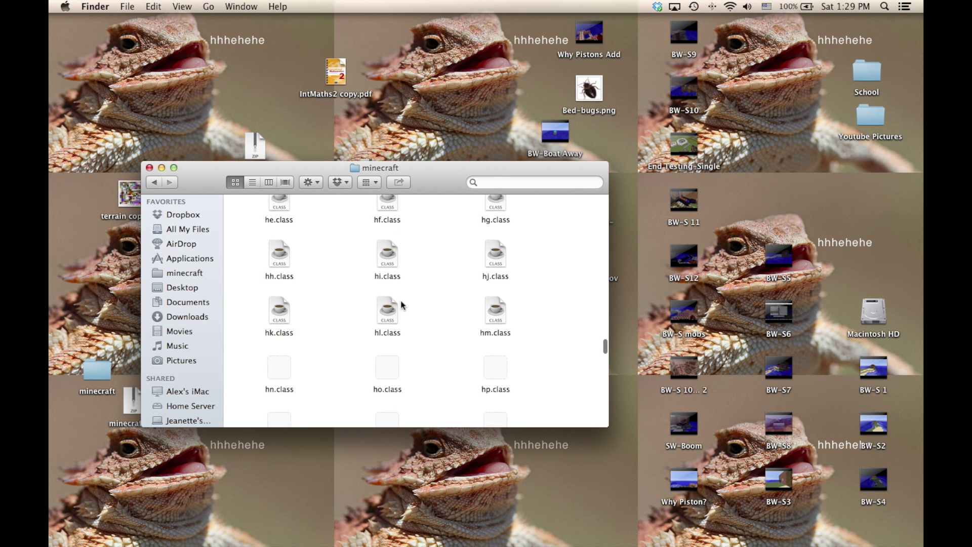
pyautogui.scroll(-5, 405, 305)
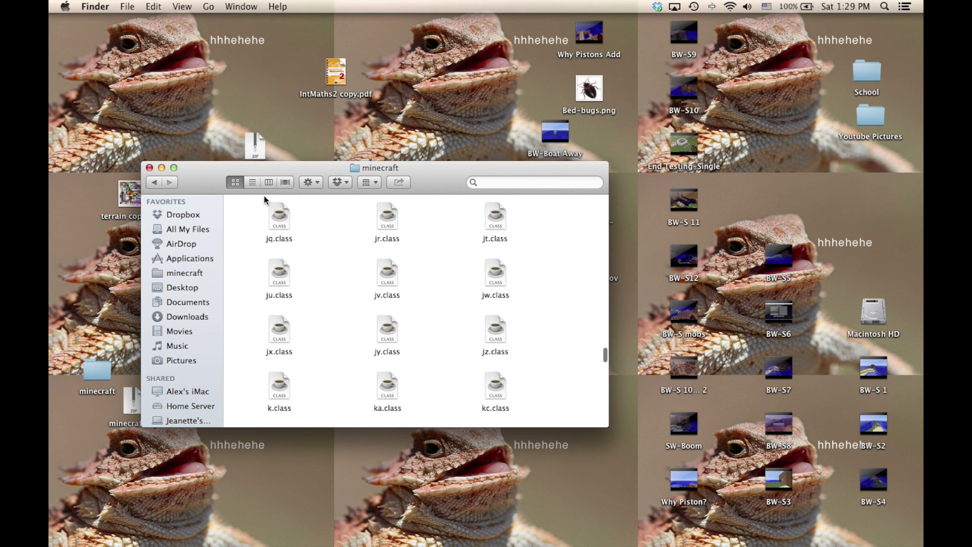
# Show the extracted minecraft folder as a list, find the META-INF folder and move it to the Trash.
pyautogui.click(253, 183)
pyautogui.scroll(-6, 348, 382)
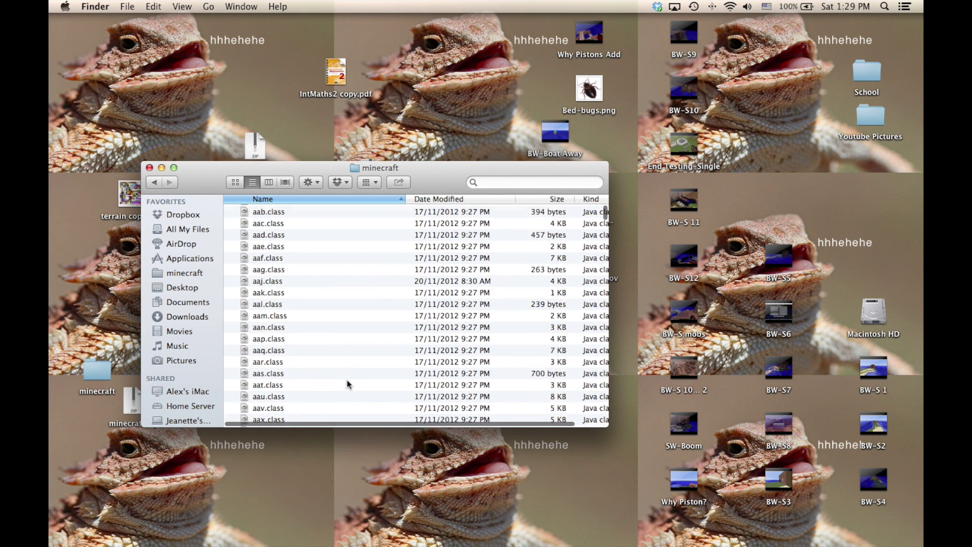
pyautogui.scroll(-20, 348, 380)
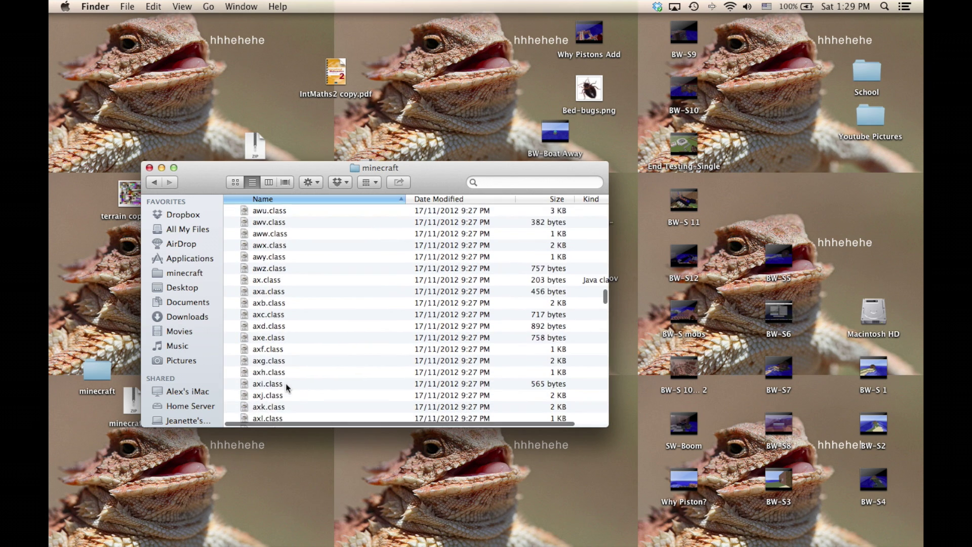
pyautogui.scroll(-20, 291, 387)
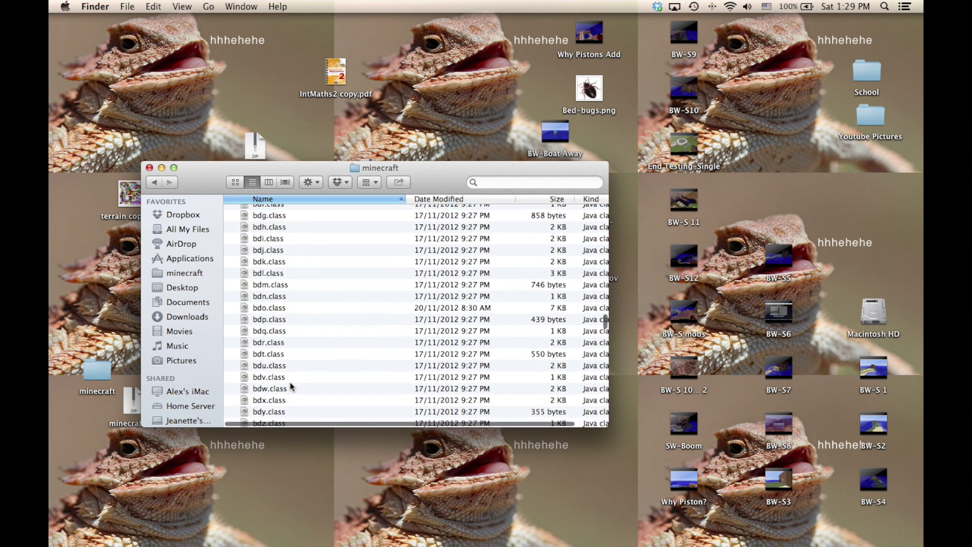
pyautogui.scroll(-20, 292, 386)
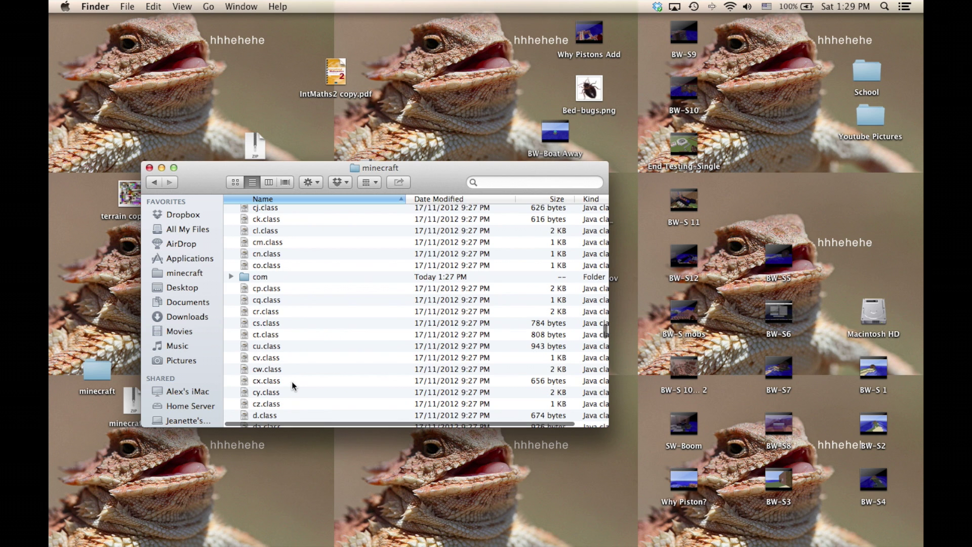
pyautogui.scroll(-15, 291, 386)
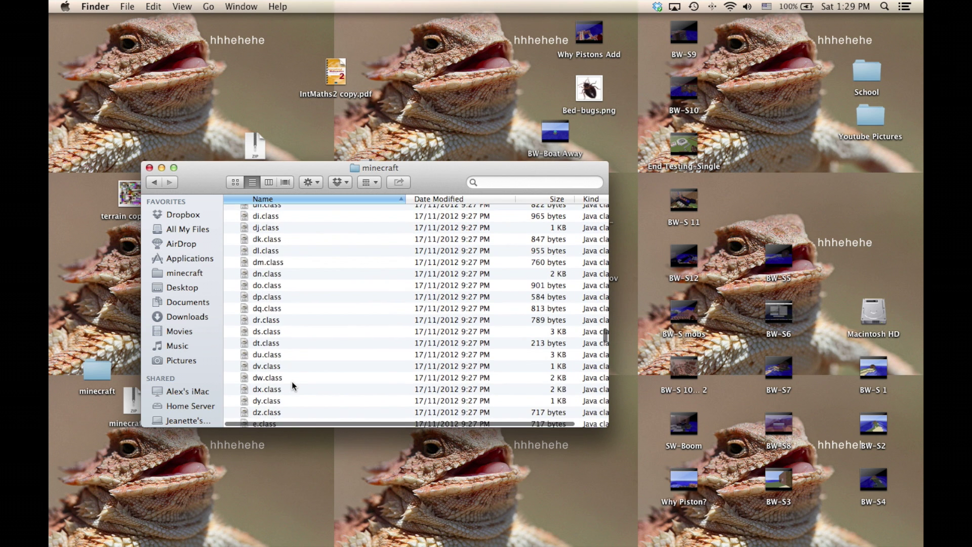
pyautogui.scroll(-20, 291, 381)
pyautogui.click(285, 330)
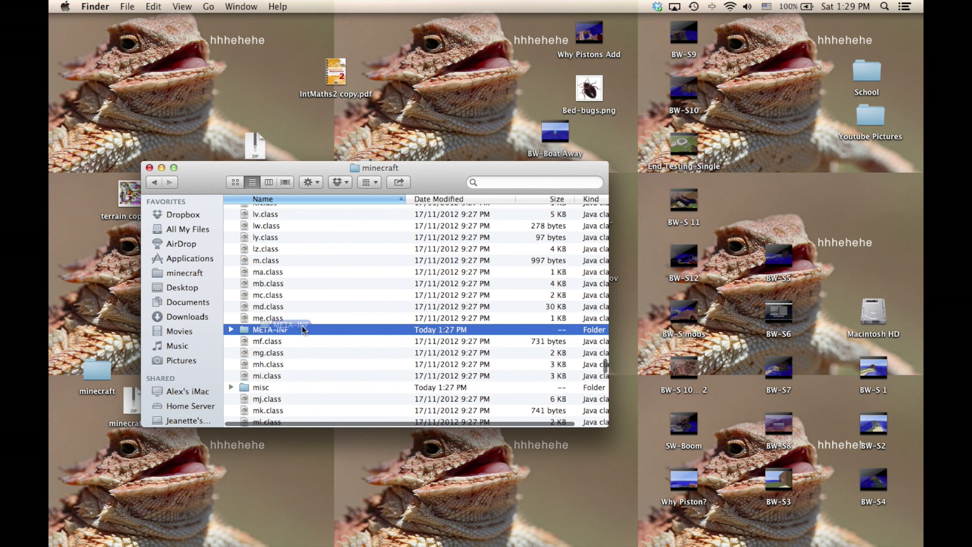
pyautogui.moveTo(302, 330); pyautogui.dragTo(897, 538)
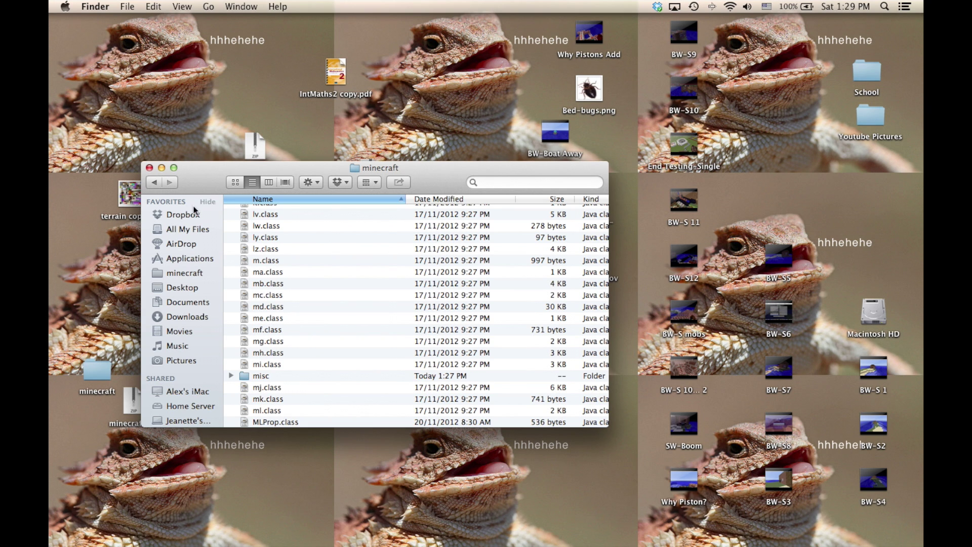
# Go back to the bin folder, move minecraft.zip to the Trash and put the extracted minecraft folder in its place.
pyautogui.click(155, 184)
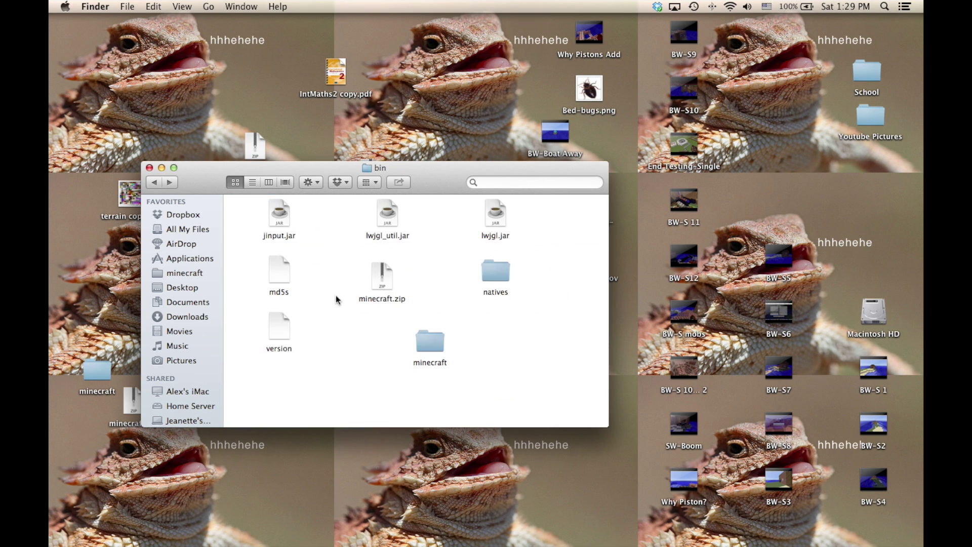
pyautogui.click(379, 277)
pyautogui.moveTo(379, 277); pyautogui.dragTo(892, 533)
pyautogui.moveTo(428, 350); pyautogui.dragTo(381, 262)
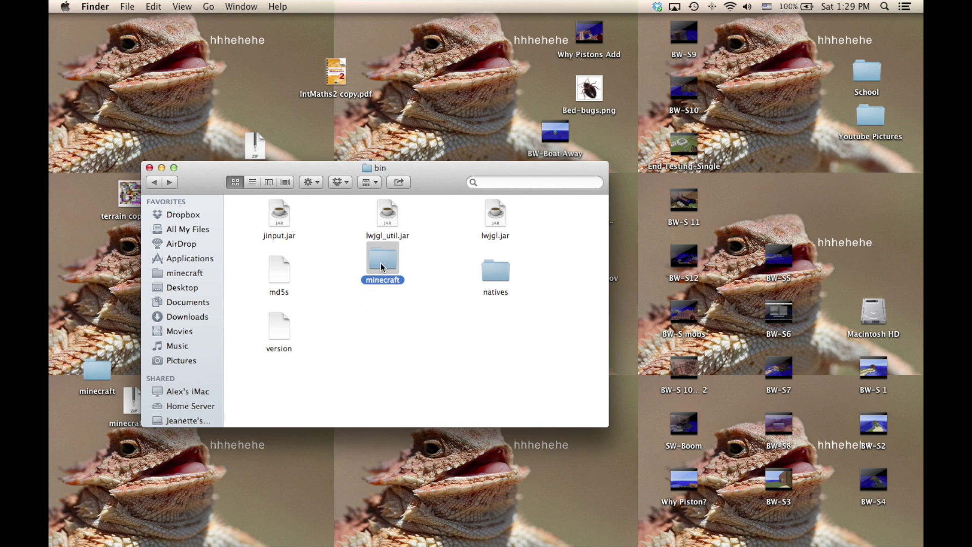
# Compress the modified minecraft folder in the bin folder into a zip archive.
pyautogui.rightClick(380, 263)
pyautogui.click(352, 297)
pyautogui.click(383, 258)
pyautogui.rightClick(400, 287)
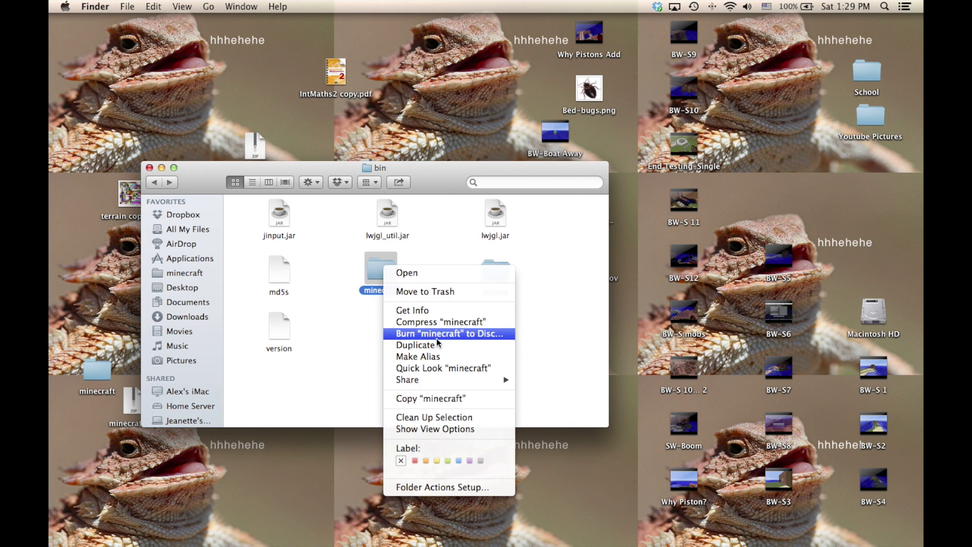
pyautogui.click(444, 322)
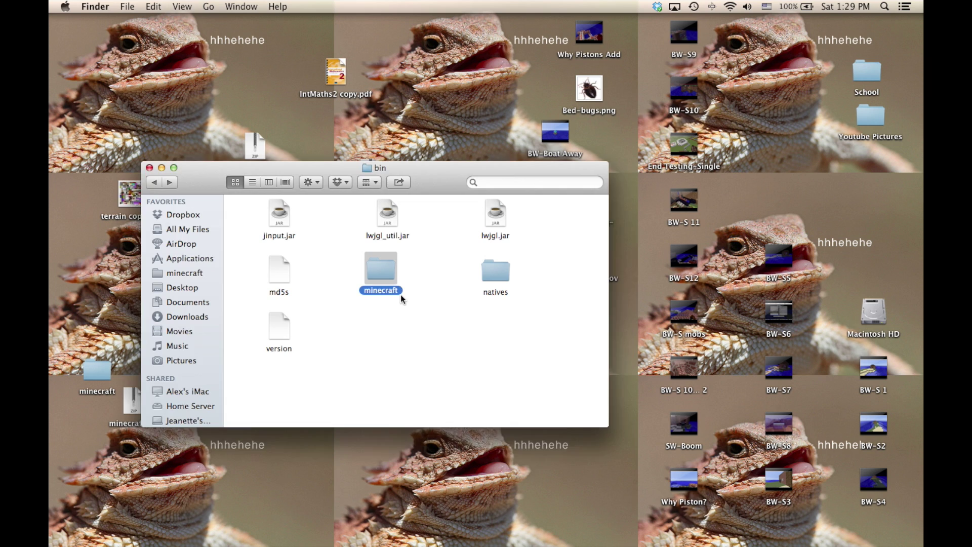
# Rename the new minecraft.zip to minecraft.jar and accept the .jar extension.
pyautogui.click(404, 349)
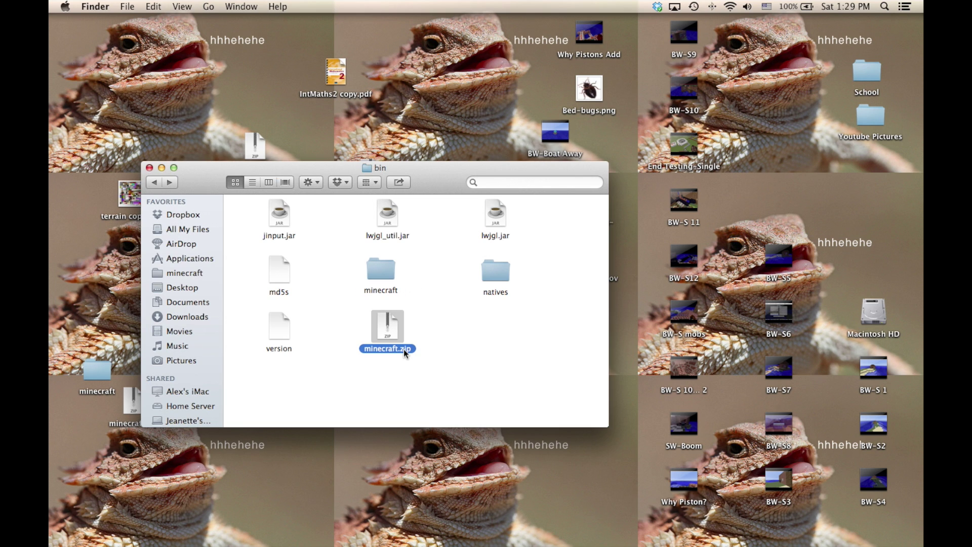
pyautogui.press('Return')
pyautogui.press('Right')
pyautogui.press('BackSpace')
pyautogui.press('BackSpace')
pyautogui.press('BackSpace')
pyautogui.write('jar')
pyautogui.press('Return')
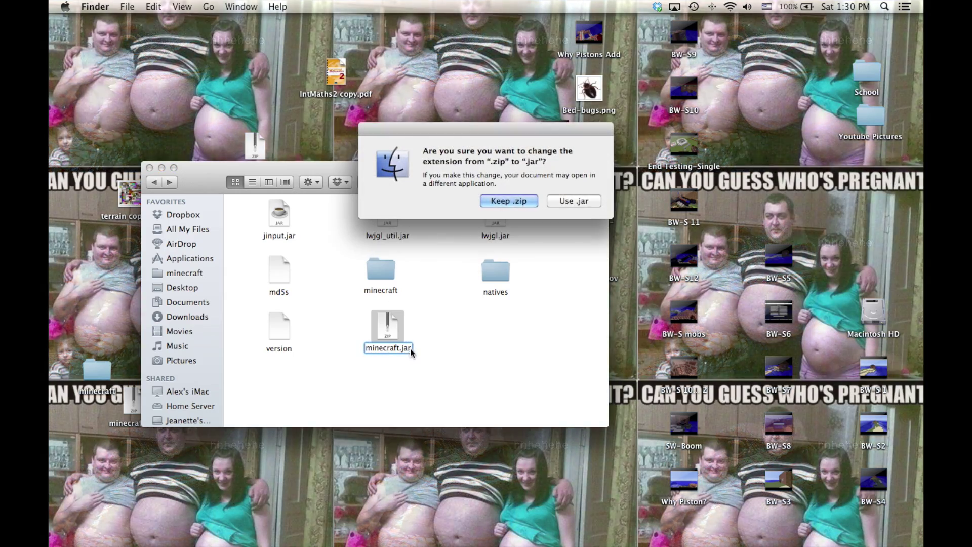
pyautogui.click(574, 201)
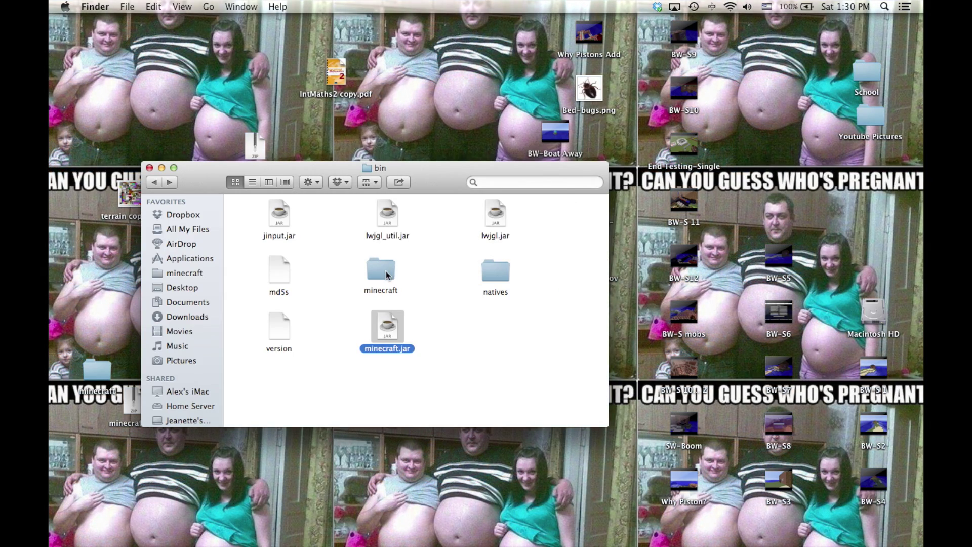
# Move the minecraft folder to the Trash, reposition minecraft.jar in the bin folder and close the window.
pyautogui.moveTo(386, 274); pyautogui.dragTo(903, 544)
pyautogui.moveTo(395, 345); pyautogui.dragTo(332, 254)
pyautogui.click(150, 167)
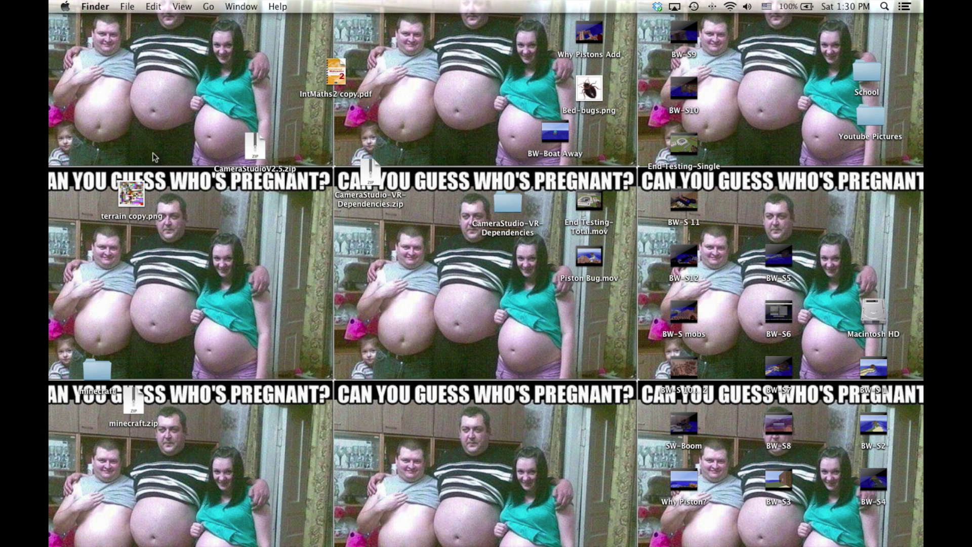
# Launch Minecraft and log in with the remembered account details.
pyautogui.moveTo(735, 535)
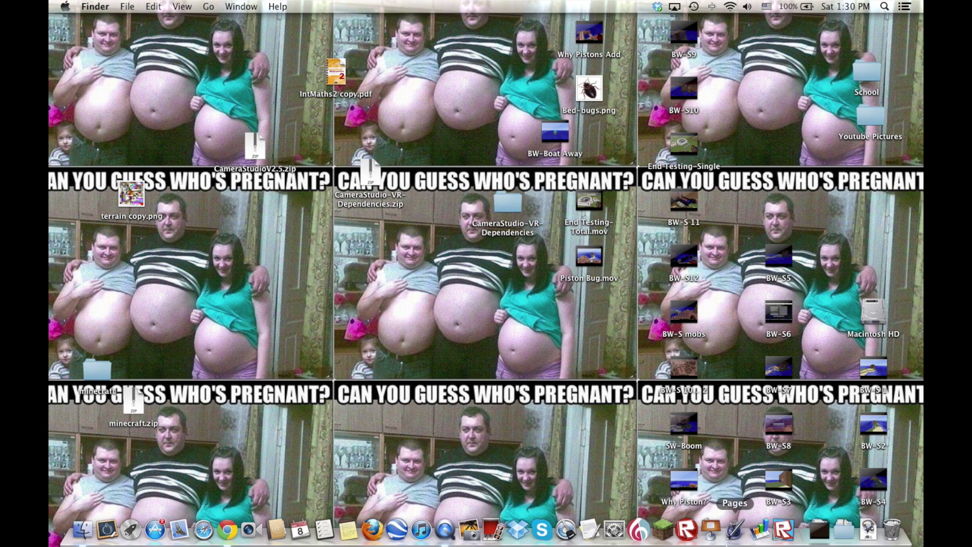
pyautogui.click(663, 531)
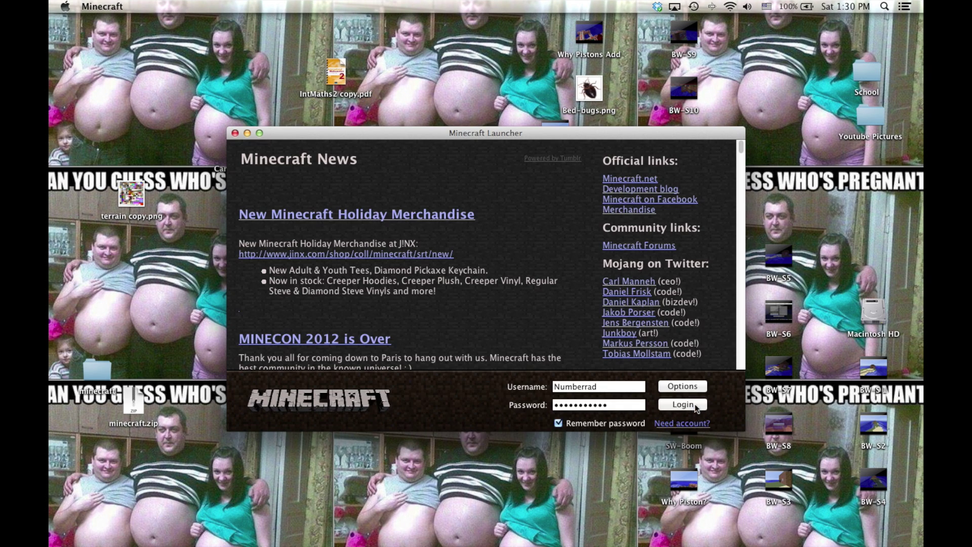
pyautogui.click(674, 411)
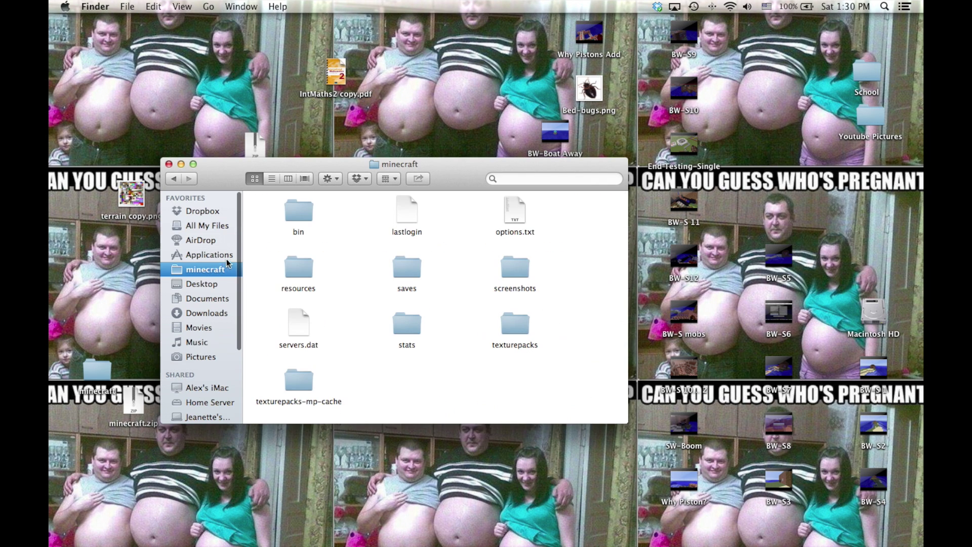
# In Finder, open the bin folder inside the minecraft folder and open the contents of minecraft.jar.
pyautogui.doubleClick(299, 212)
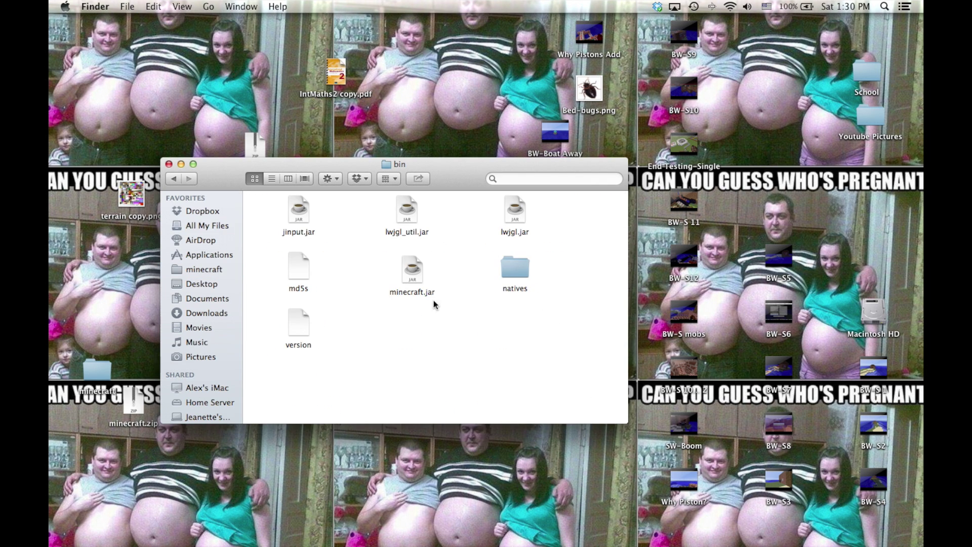
pyautogui.click(429, 298)
pyautogui.doubleClick(427, 293)
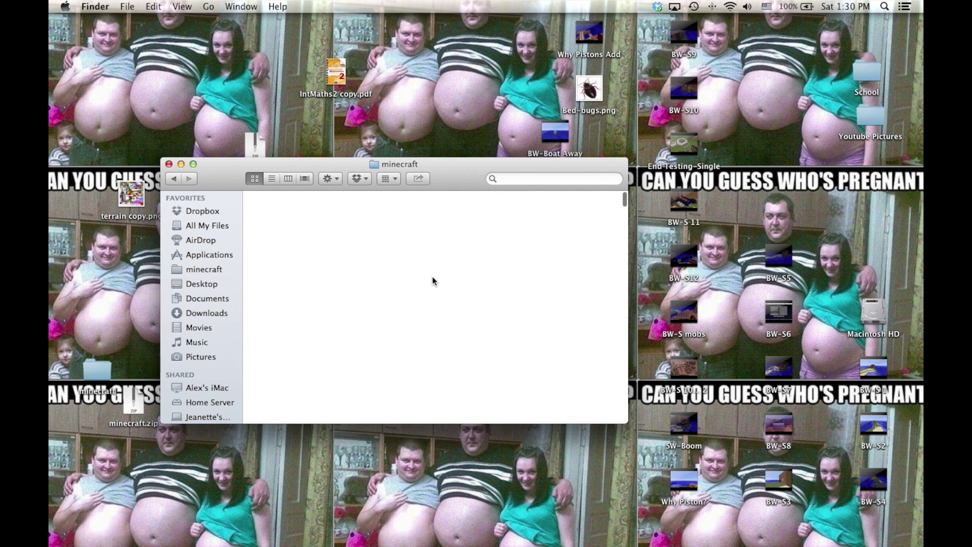
# Select every file in the extracted minecraft folder and compress them into one zip archive.
pyautogui.press('super+a')
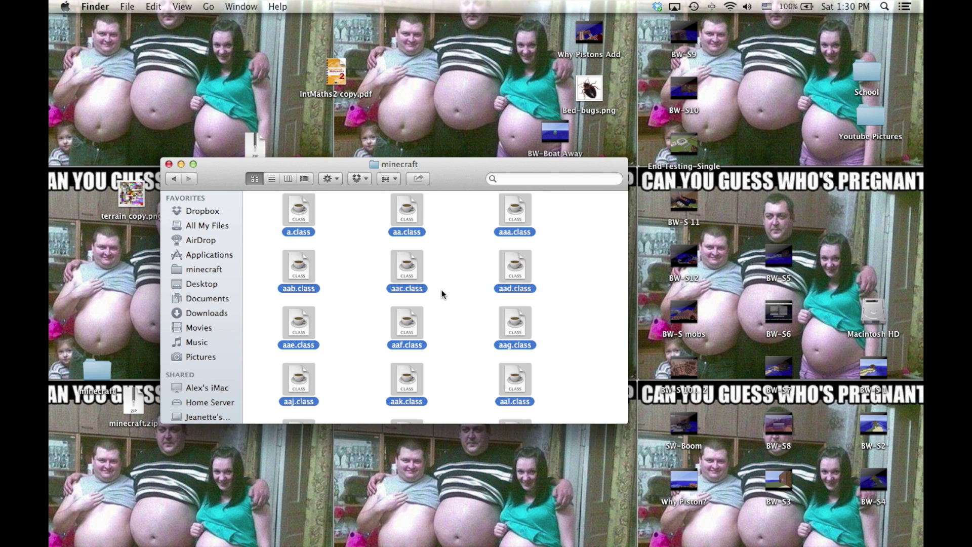
pyautogui.rightClick(413, 264)
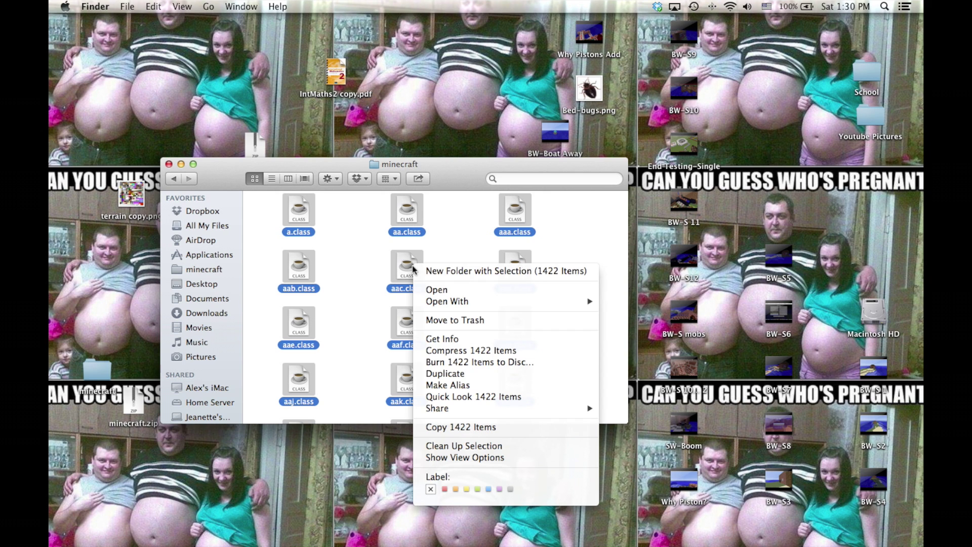
pyautogui.click(472, 351)
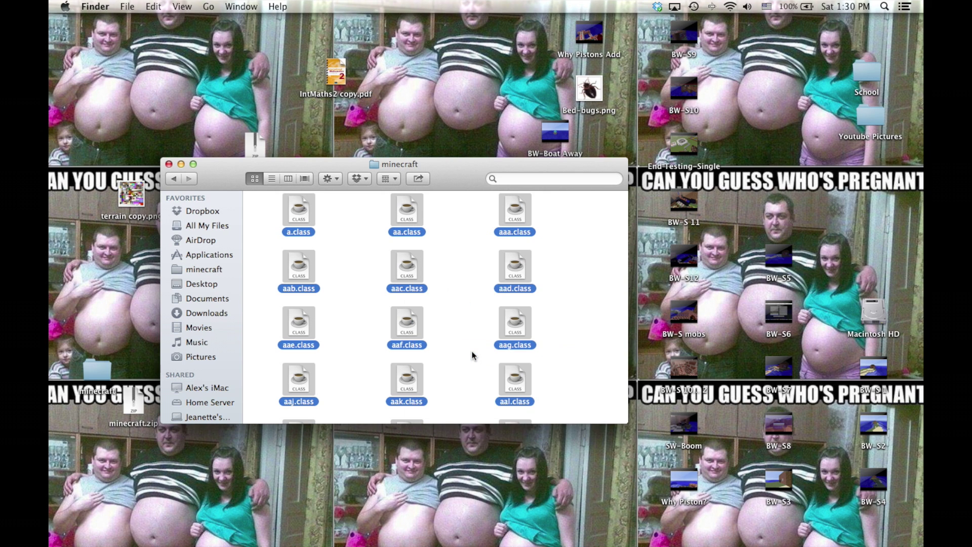
# Show the minecraft folder as a list and look through it for the new Archive.zip.
pyautogui.scroll(-15, 472, 356)
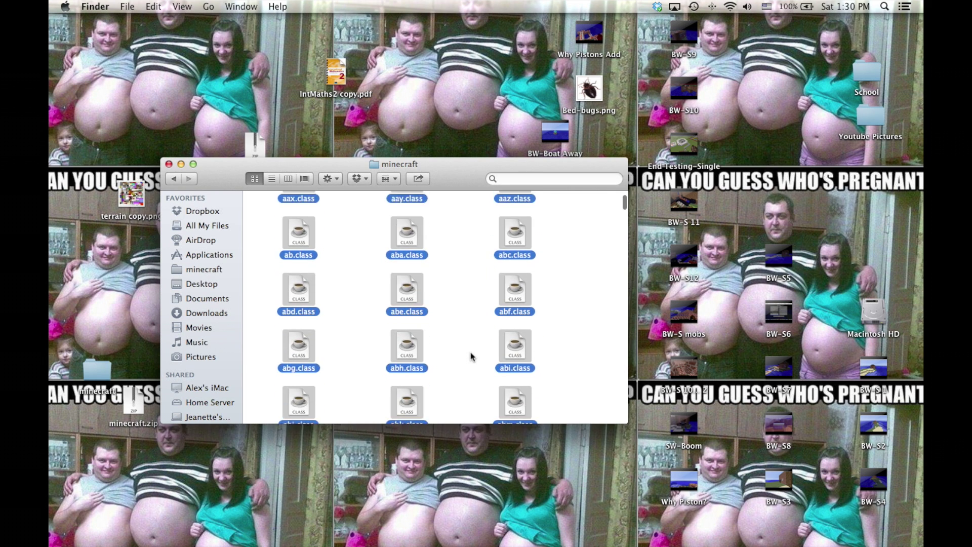
pyautogui.click(272, 178)
pyautogui.scroll(-15, 330, 290)
pyautogui.scroll(15, 333, 291)
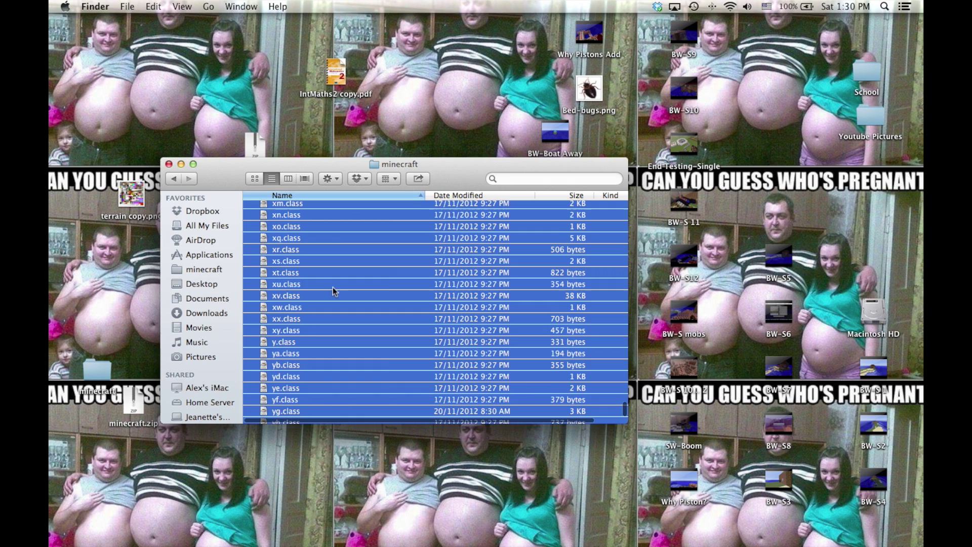
pyautogui.scroll(15, 333, 290)
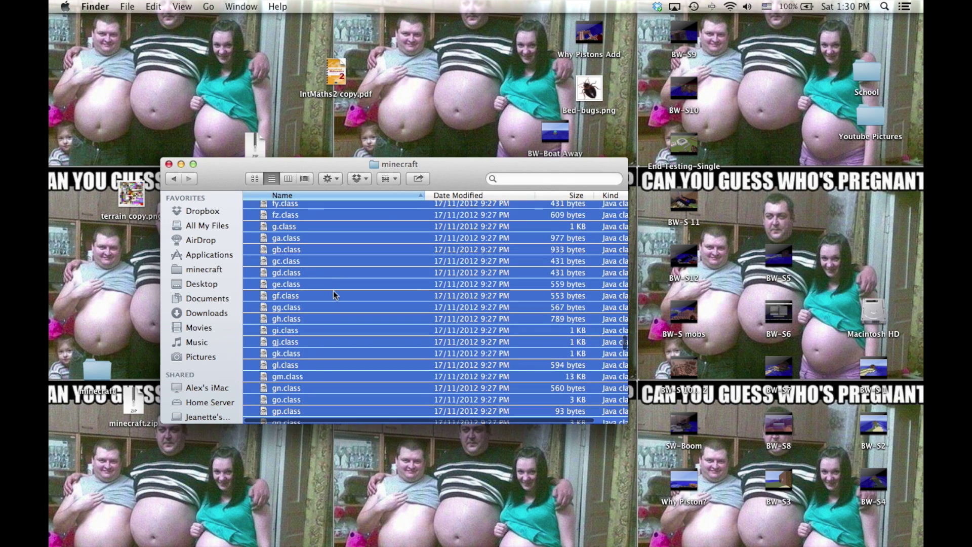
pyautogui.scroll(5, 333, 290)
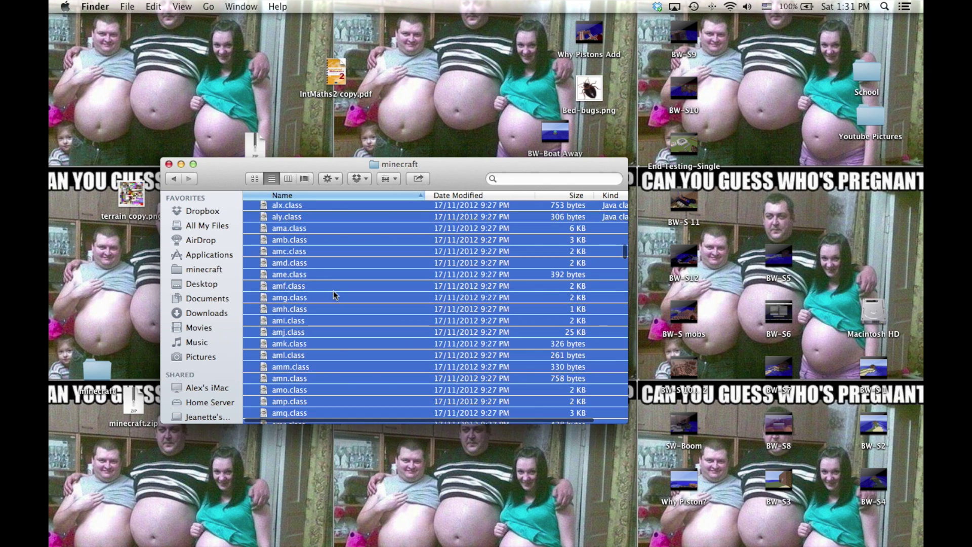
pyautogui.scroll(5, 336, 291)
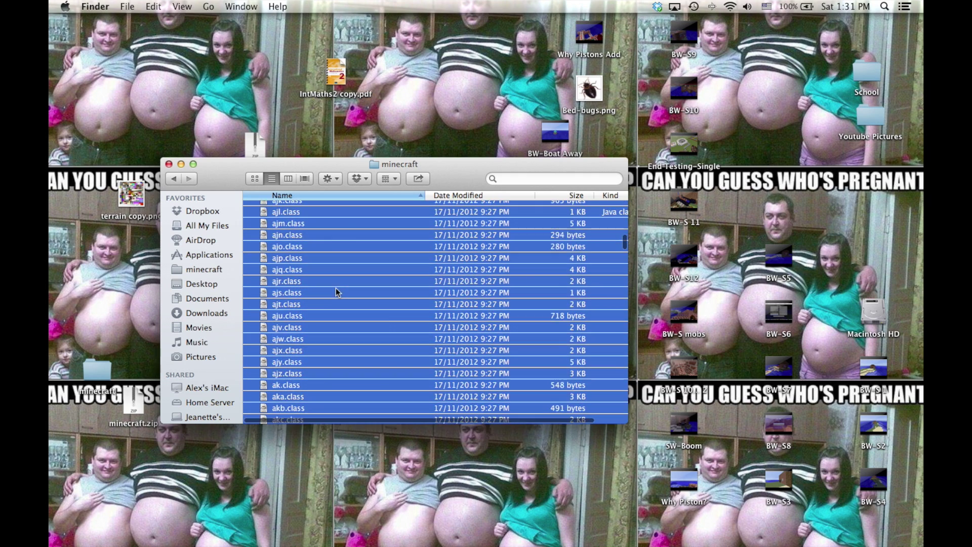
pyautogui.scroll(5, 334, 292)
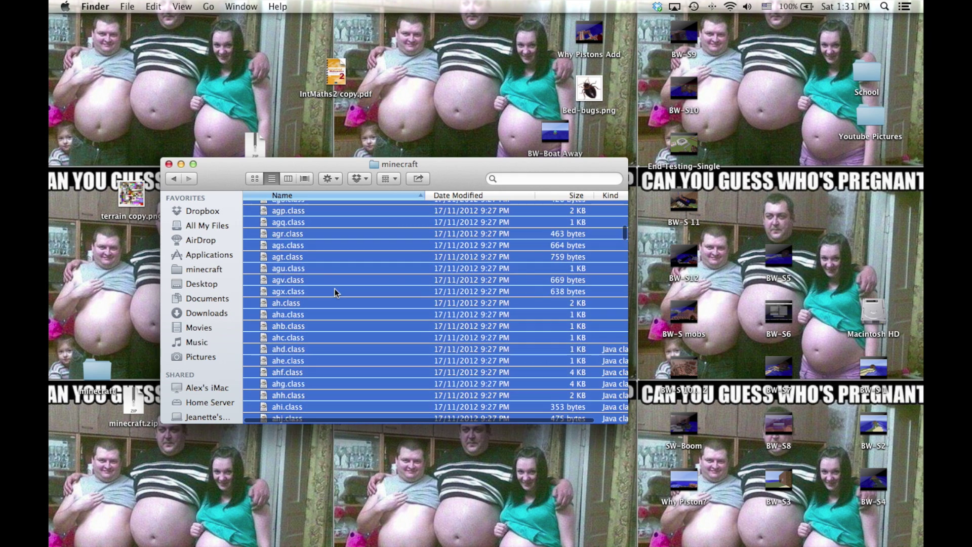
pyautogui.scroll(5, 334, 292)
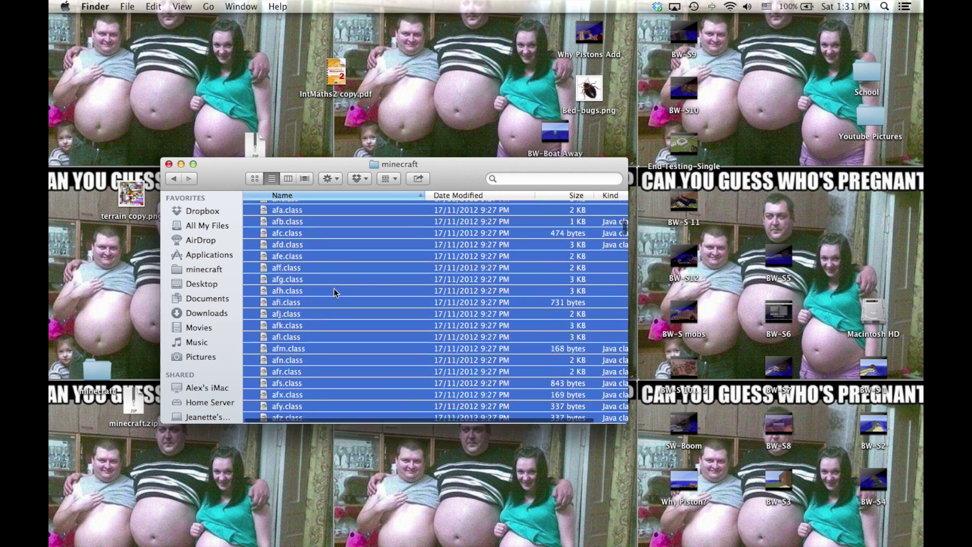
pyautogui.scroll(-5, 333, 288)
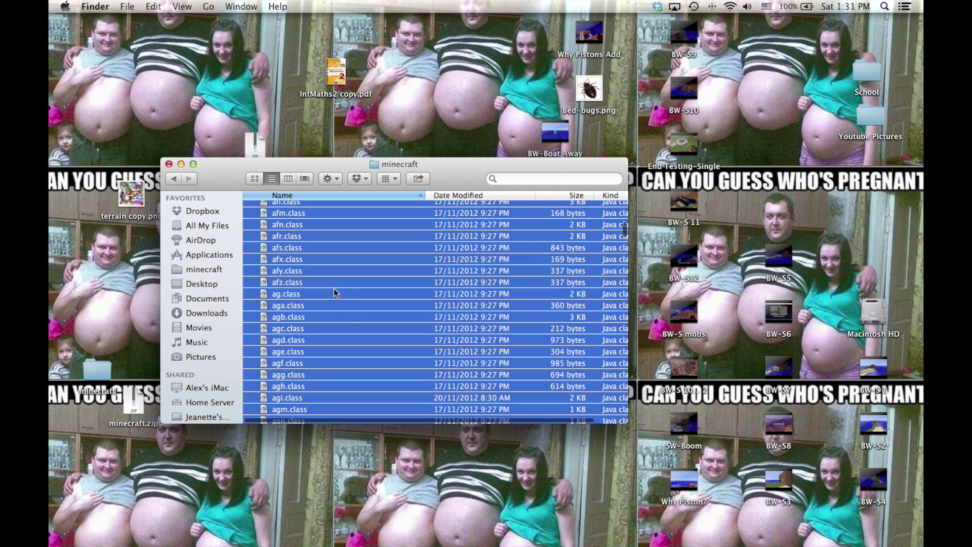
pyautogui.scroll(-5, 333, 293)
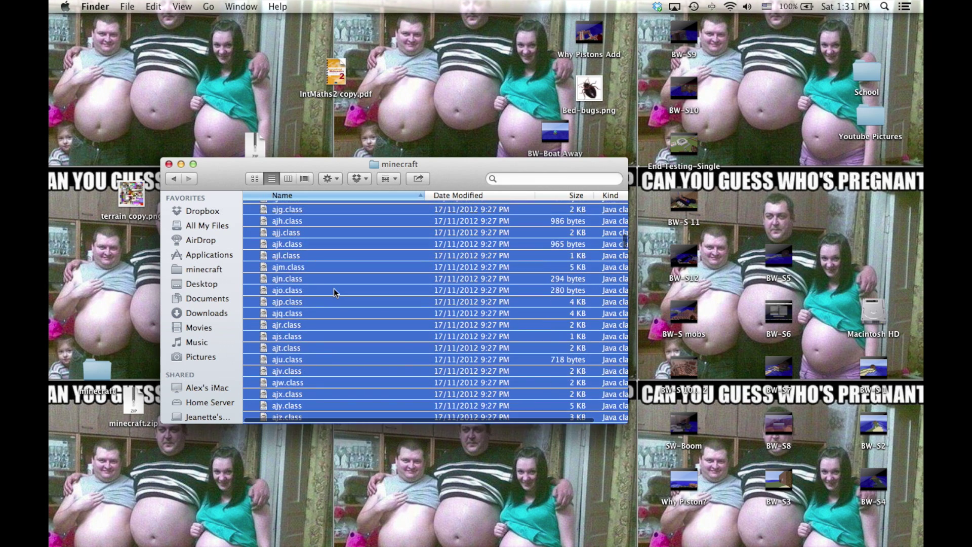
pyautogui.scroll(-5, 339, 291)
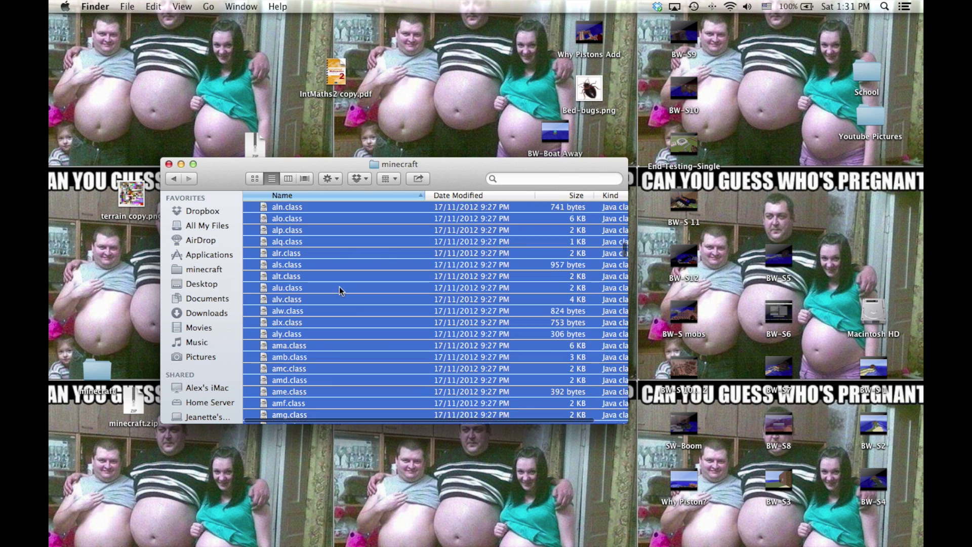
pyautogui.scroll(-10, 339, 286)
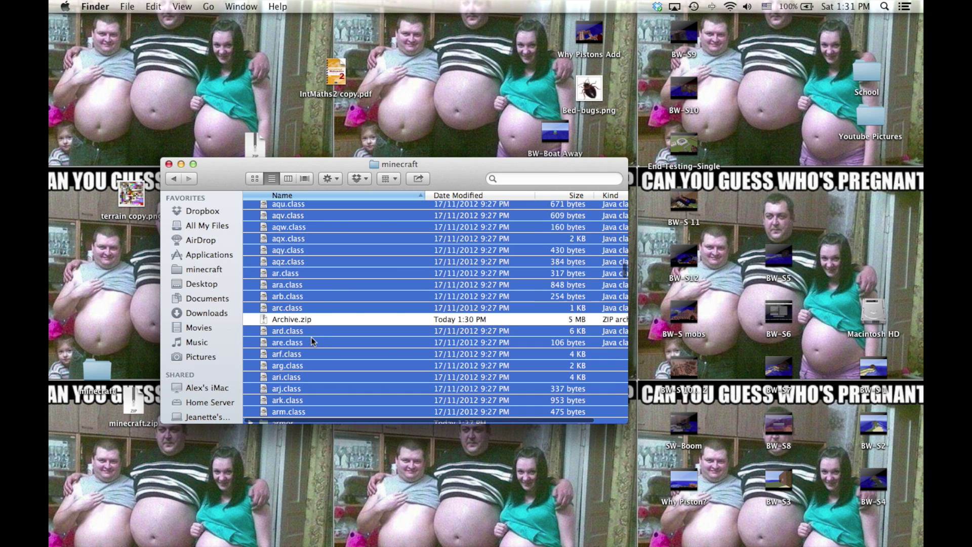
# Open a second Finder window beside the first and go to the bin folder inside the minecraft folder.
pyautogui.click(261, 76)
pyautogui.press('super+n')
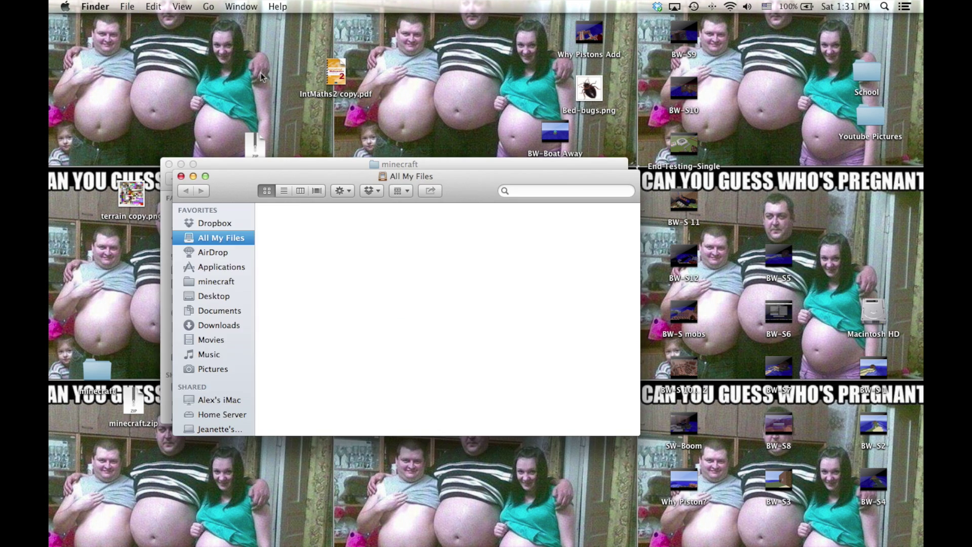
pyautogui.moveTo(251, 175); pyautogui.dragTo(537, 60)
pyautogui.moveTo(442, 167); pyautogui.dragTo(412, 183)
pyautogui.click(527, 76)
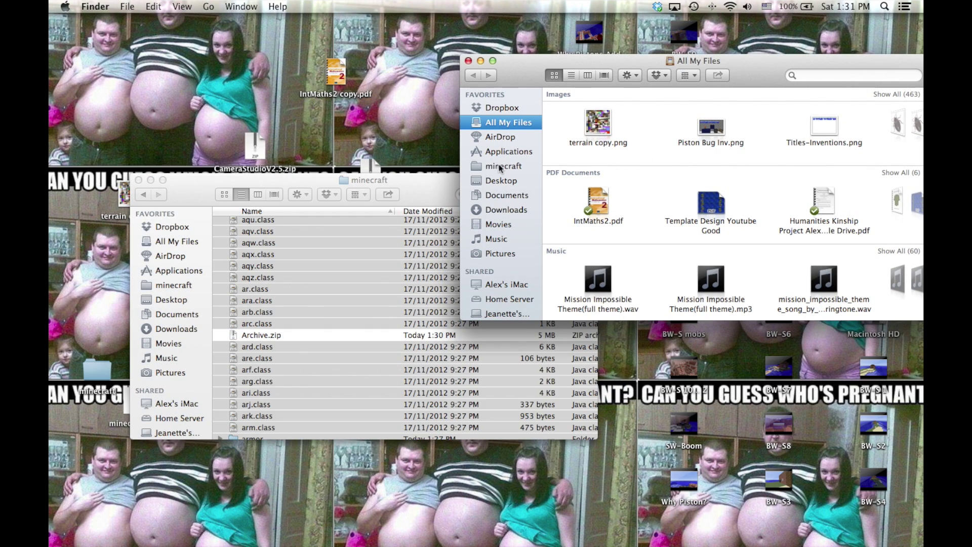
pyautogui.click(503, 169)
pyautogui.doubleClick(588, 130)
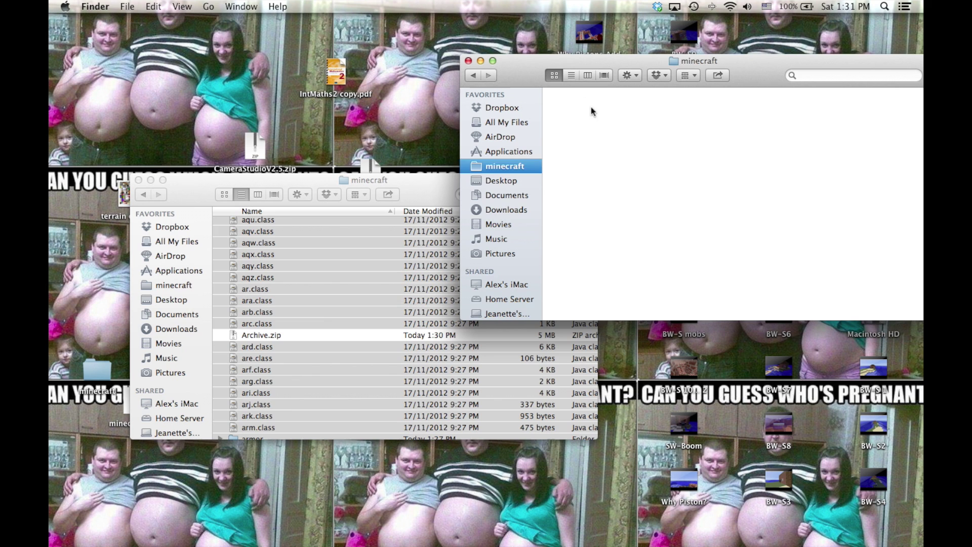
# Move Archive.zip into the bin folder, reposition the bin window and close the window of class files.
pyautogui.click(332, 337)
pyautogui.moveTo(250, 338); pyautogui.dragTo(805, 268)
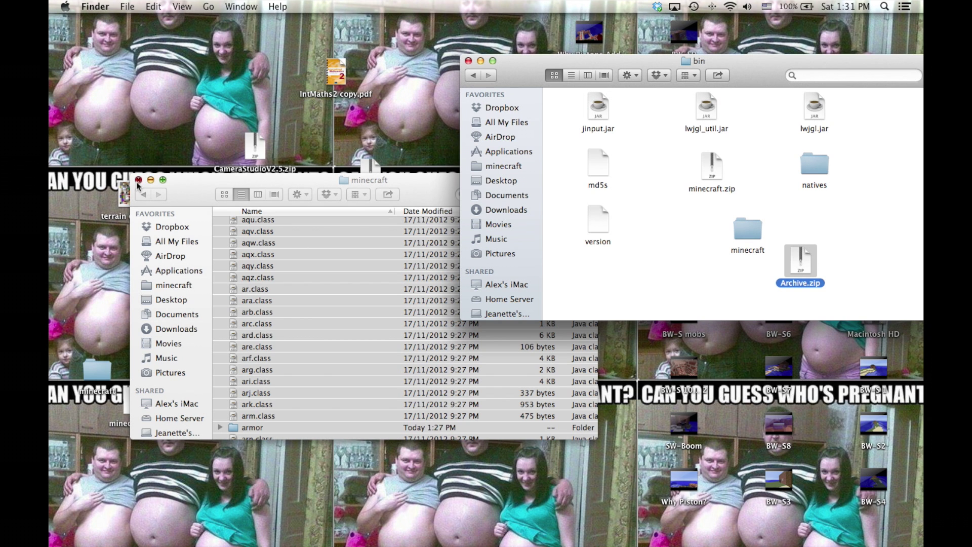
pyautogui.moveTo(537, 67); pyautogui.dragTo(318, 96)
pyautogui.click(180, 209)
pyautogui.press('super+a')
pyautogui.click(138, 180)
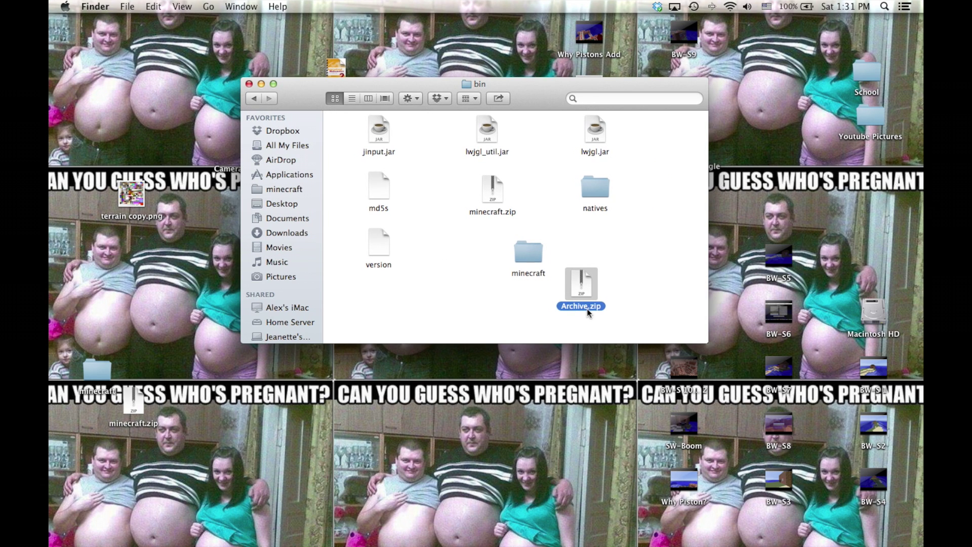
# Rename Archive.zip to minecraft.jar and accept the .jar extension.
pyautogui.press('Return')
pyautogui.write('minecraft')
pyautogui.press('BackSpace')
pyautogui.press('BackSpace')
pyautogui.press('BackSpace')
pyautogui.write('jar')
pyautogui.press('Return')
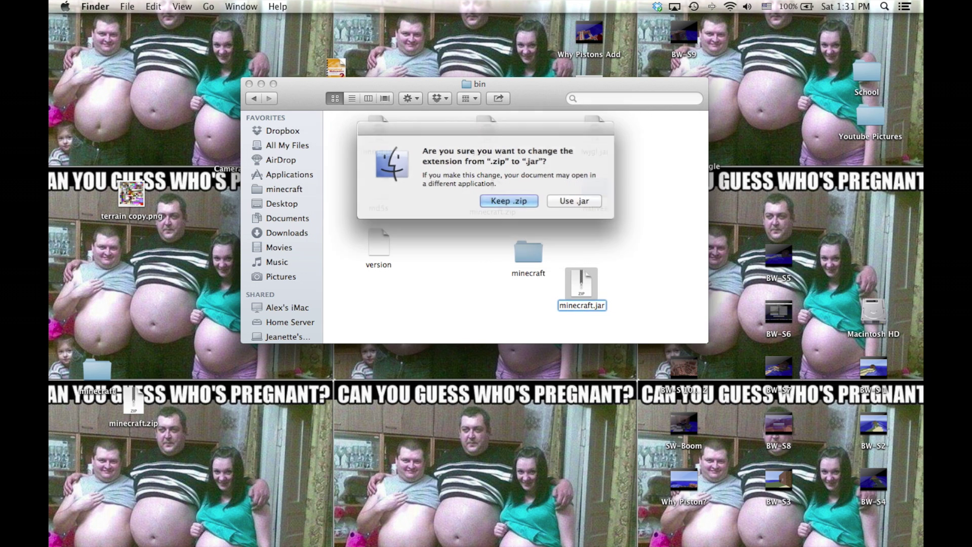
pyautogui.click(588, 203)
# Move minecraft.zip and the minecraft folder from bin to the Trash, reposition minecraft.jar and close the window.
pyautogui.click(473, 188)
pyautogui.keyDown('super'); pyautogui.click(528, 251); pyautogui.keyUp('super')
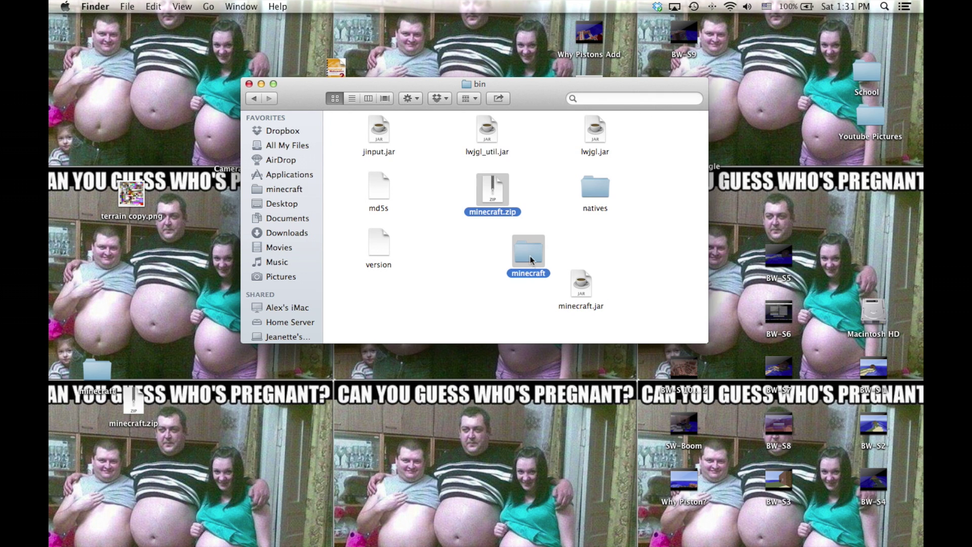
pyautogui.moveTo(528, 251); pyautogui.dragTo(889, 544)
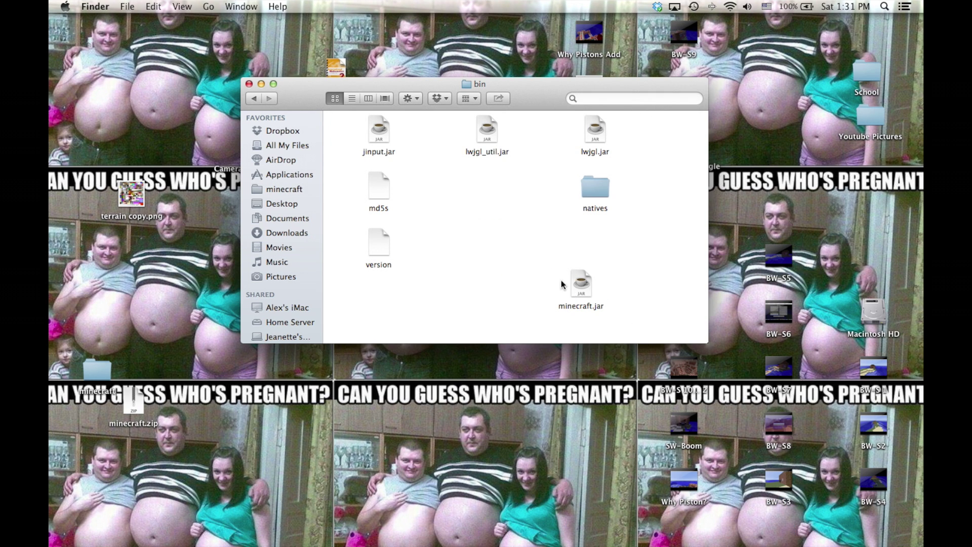
pyautogui.moveTo(579, 285); pyautogui.dragTo(496, 197)
pyautogui.click(527, 276)
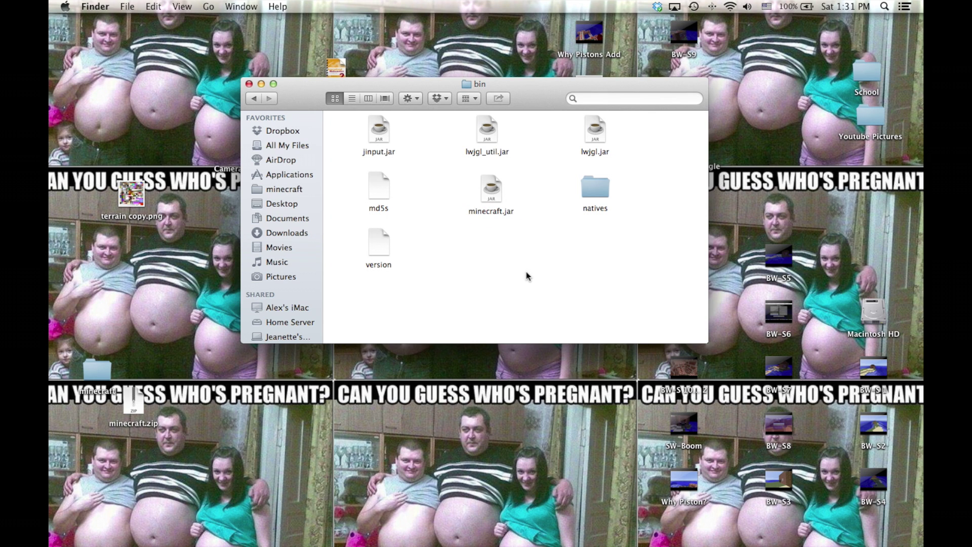
pyautogui.click(249, 84)
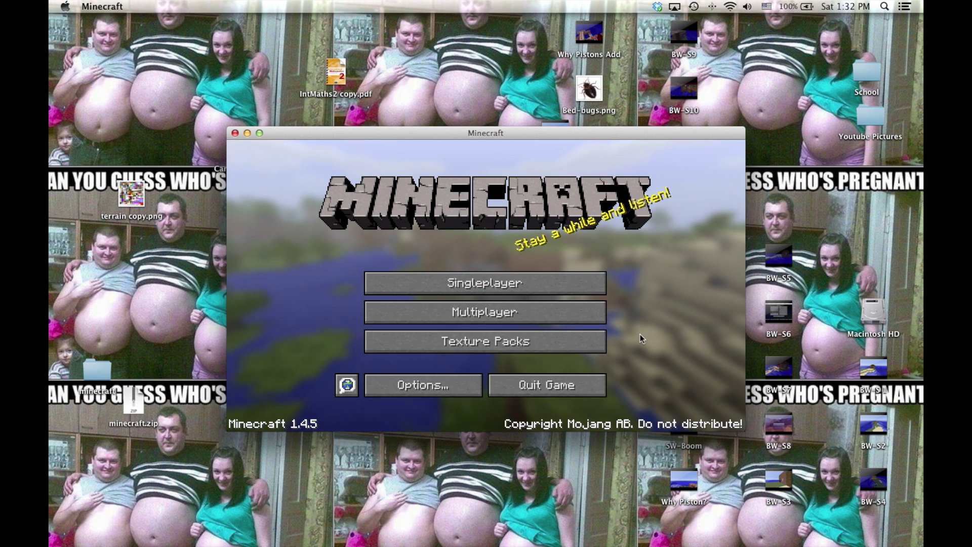
# Close Minecraft and open the minecraft folder in a new Finder window placed mid-screen.
pyautogui.click(235, 132)
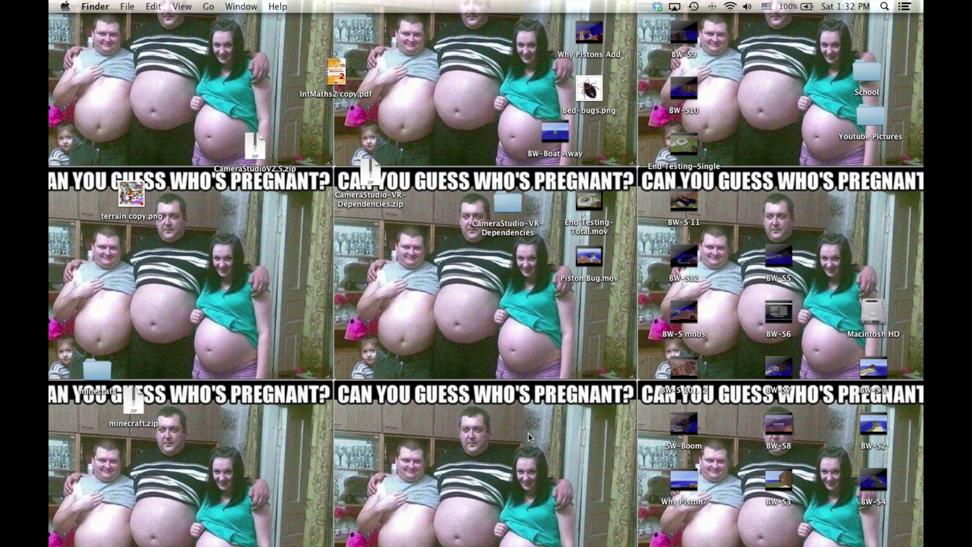
pyautogui.press('super+n')
pyautogui.click(500, 166)
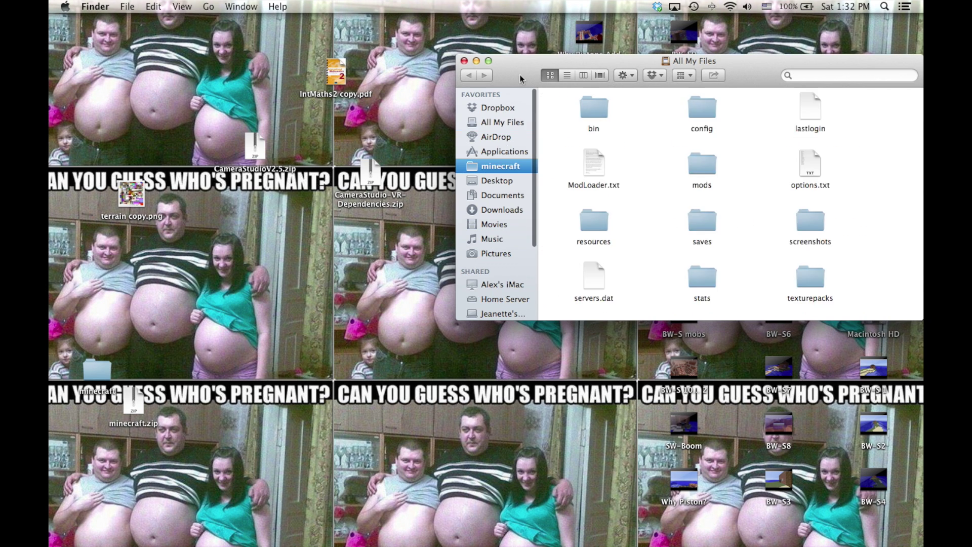
pyautogui.moveTo(520, 79); pyautogui.dragTo(341, 115)
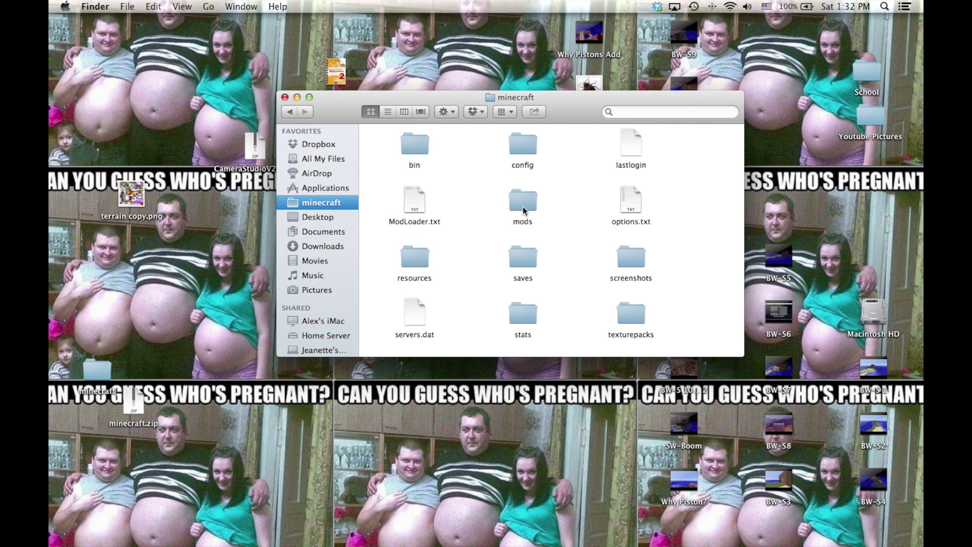
pyautogui.scroll(-3, 523, 209)
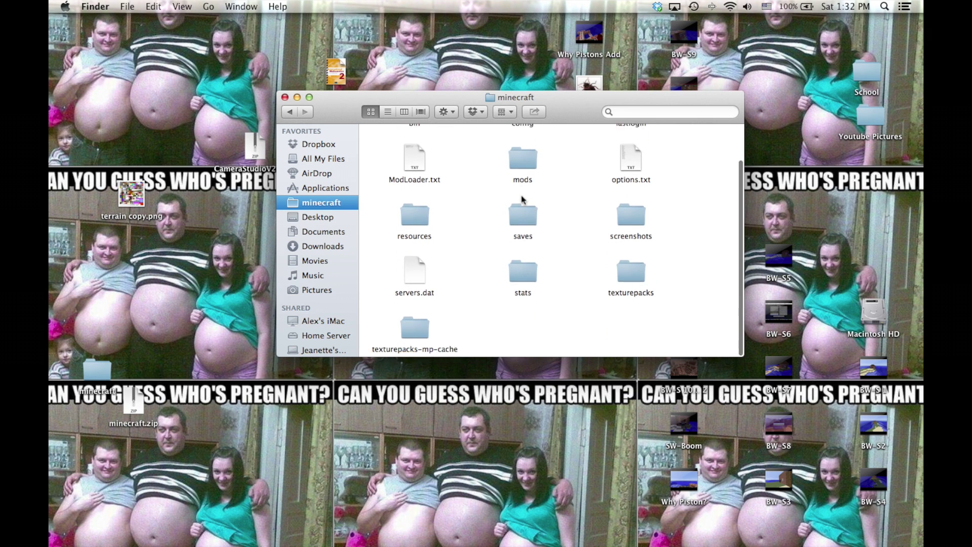
pyautogui.scroll(3, 523, 200)
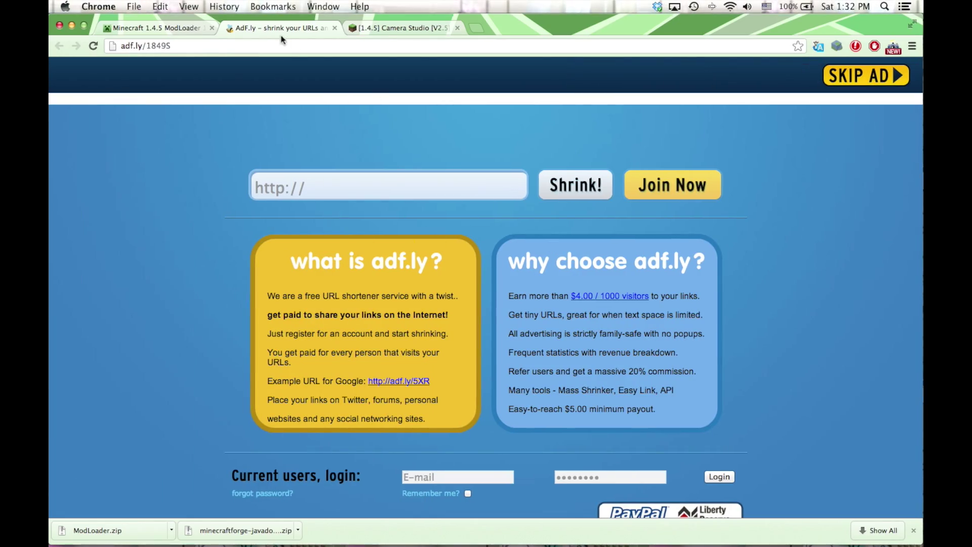
# In Chrome, follow the Camera Studio topic's V2.5 download link for Minecraft 1.4.4 / 1.4.5 and skip the ad.
pyautogui.click(400, 28)
pyautogui.scroll(-6, 504, 316)
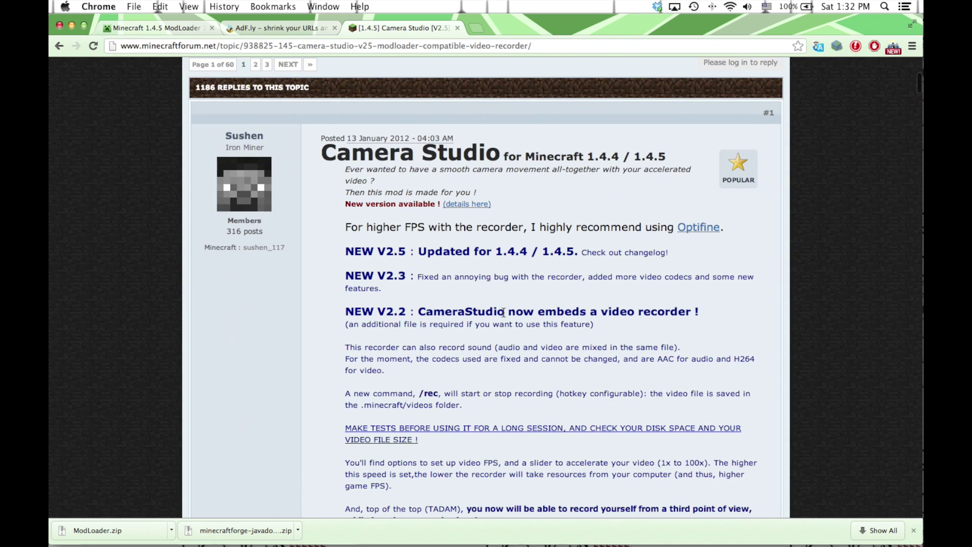
pyautogui.scroll(-12, 504, 316)
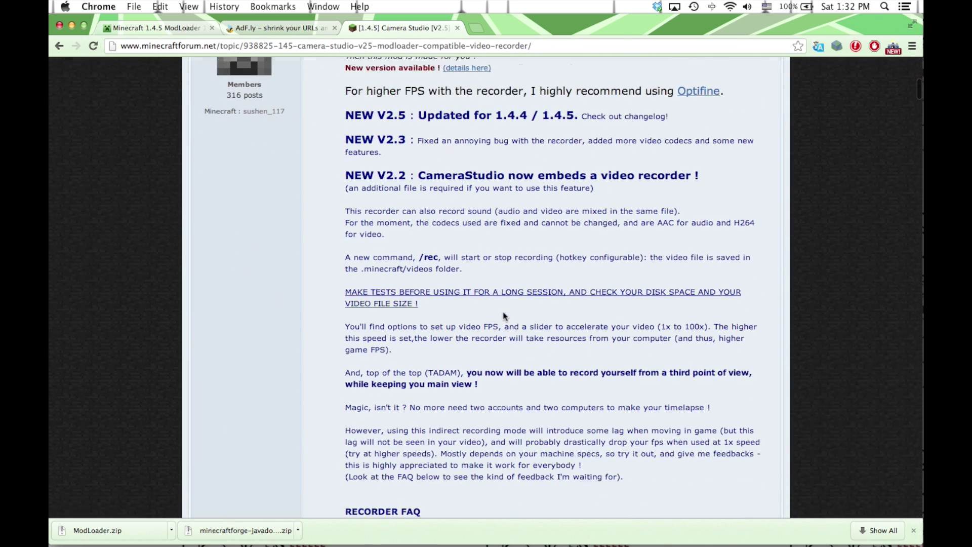
pyautogui.scroll(-4, 504, 316)
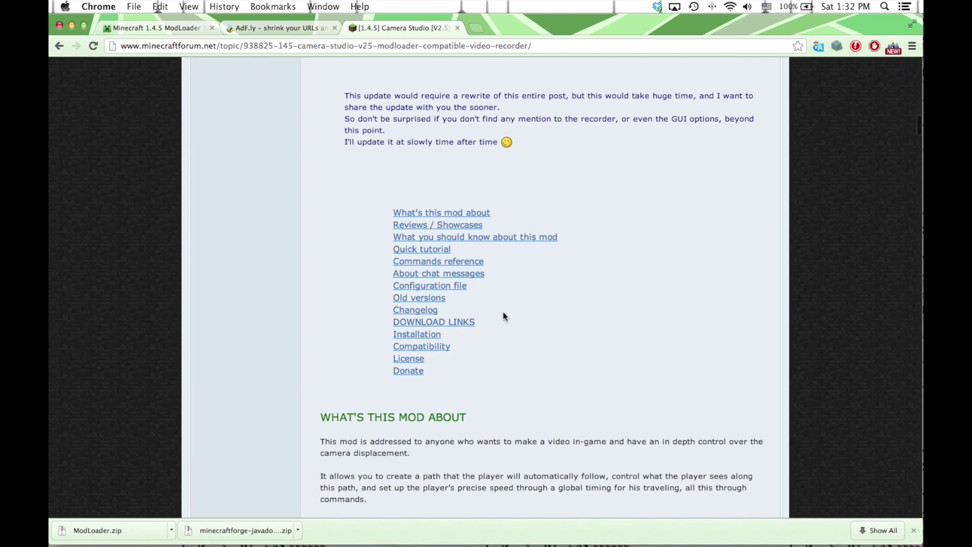
pyautogui.click(456, 326)
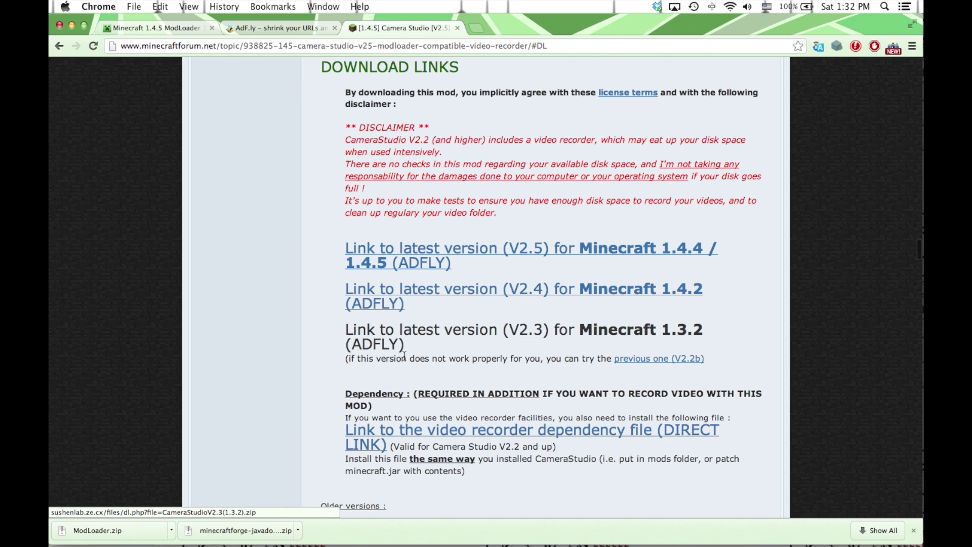
pyautogui.click(586, 251)
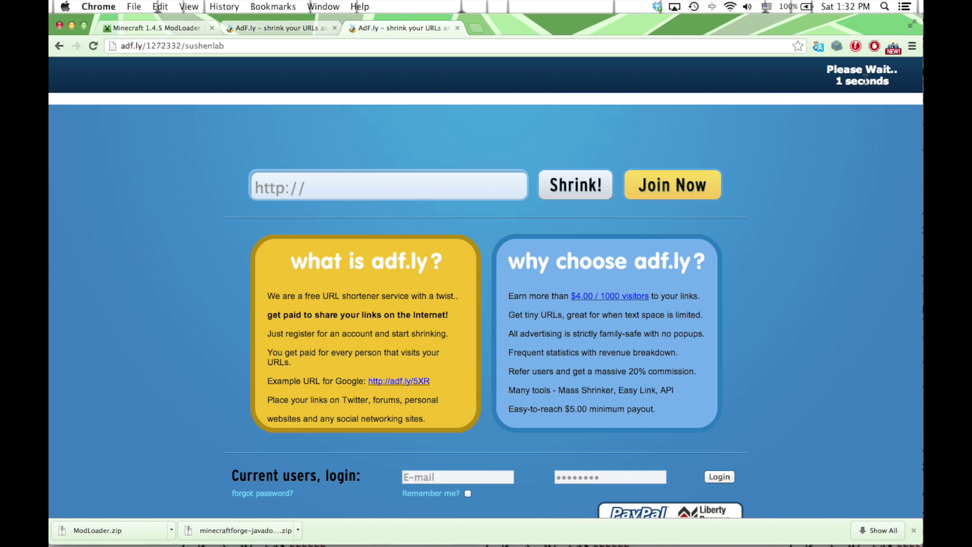
pyautogui.click(859, 83)
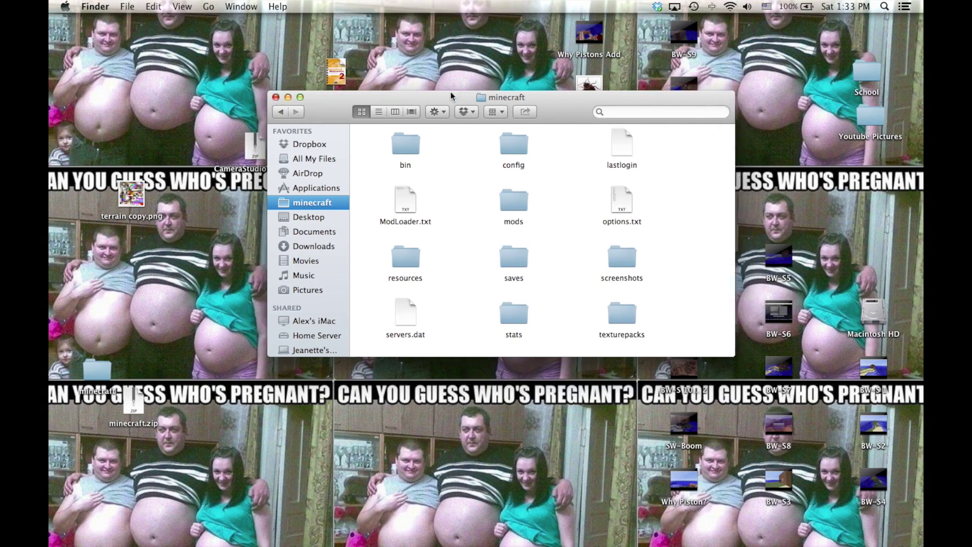
# Open the mods folder inside the minecraft folder and put the downloaded Camera Studio zip into it.
pyautogui.moveTo(451, 96); pyautogui.dragTo(407, 92)
pyautogui.doubleClick(469, 200)
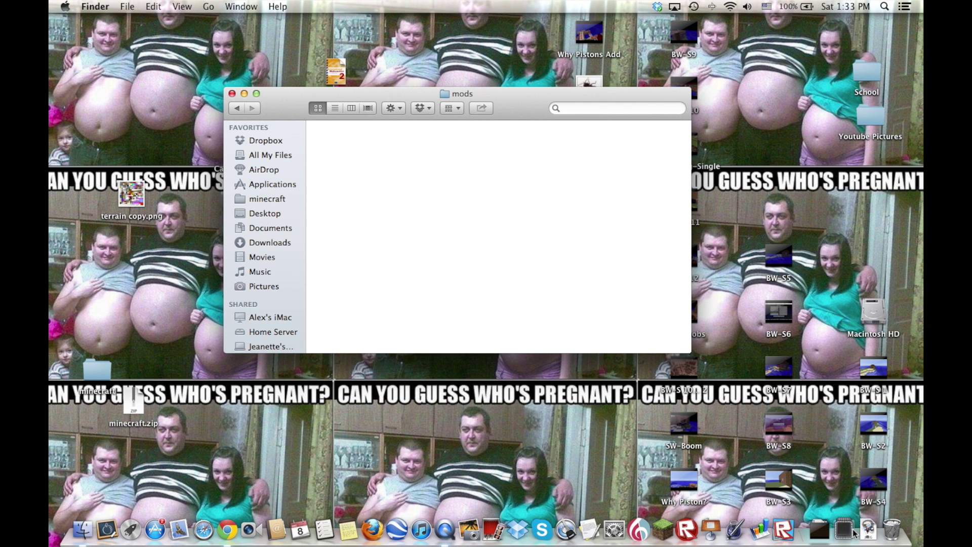
pyautogui.click(854, 532)
pyautogui.moveTo(847, 516); pyautogui.dragTo(421, 234)
pyautogui.click(405, 263)
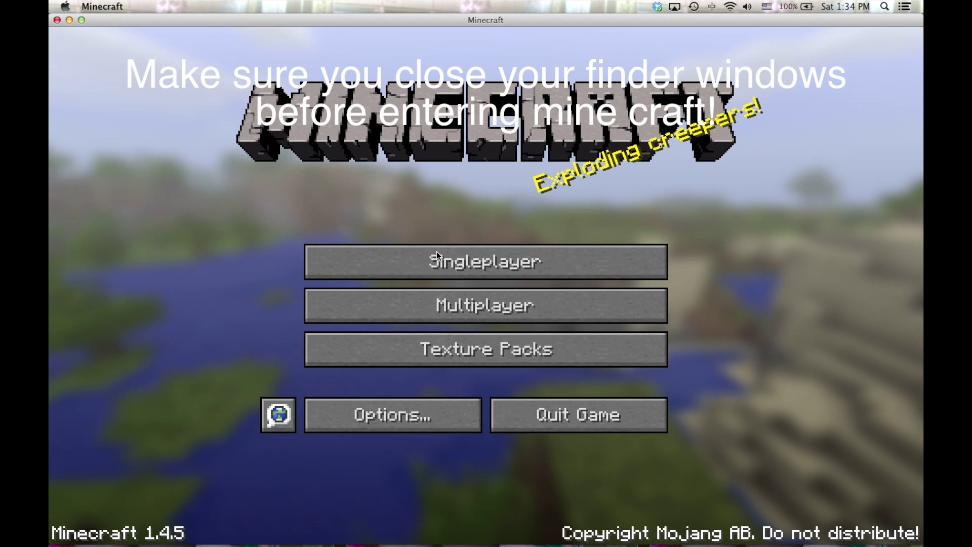
# Load the Perfect House singleplayer world and check the Camera Studio mod's Cam command and Cam third person options.
pyautogui.click(494, 262)
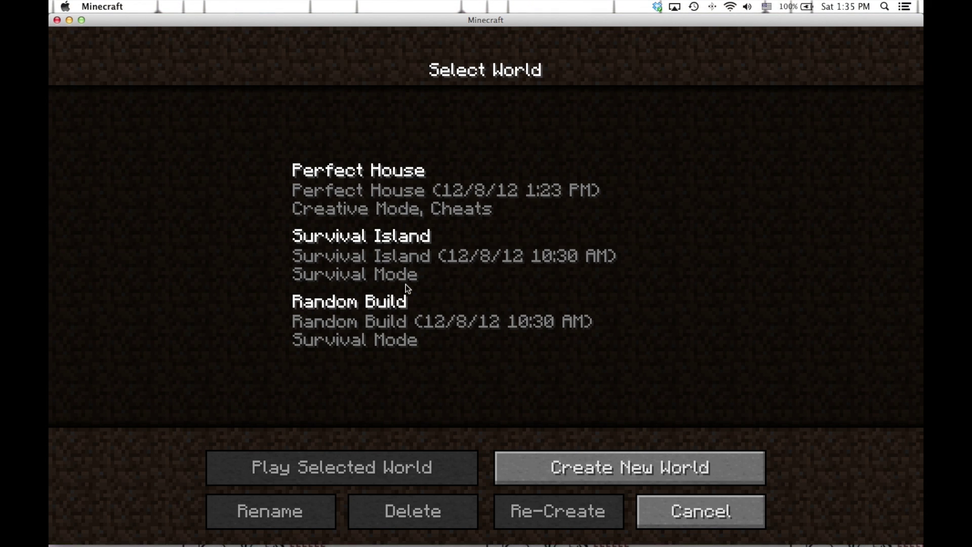
pyautogui.doubleClick(445, 196)
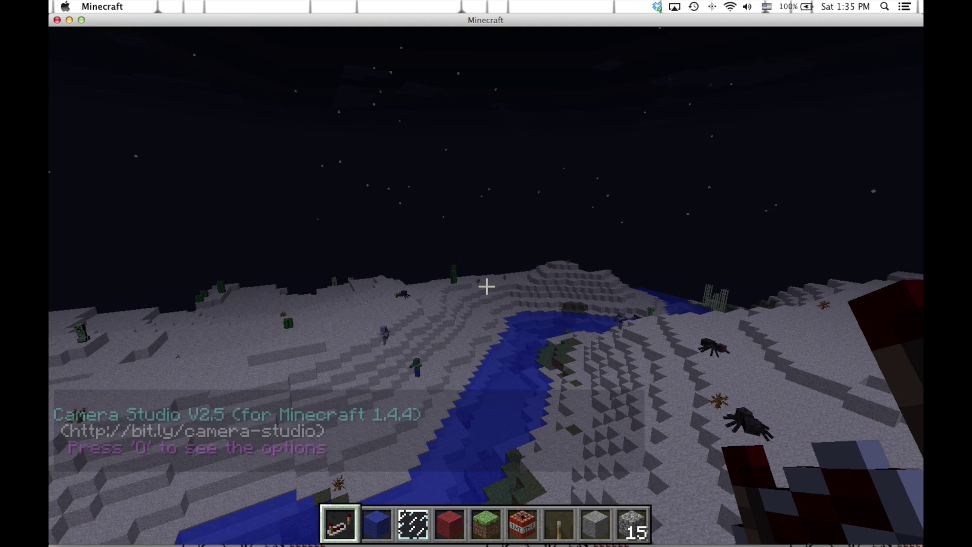
pyautogui.press('o')
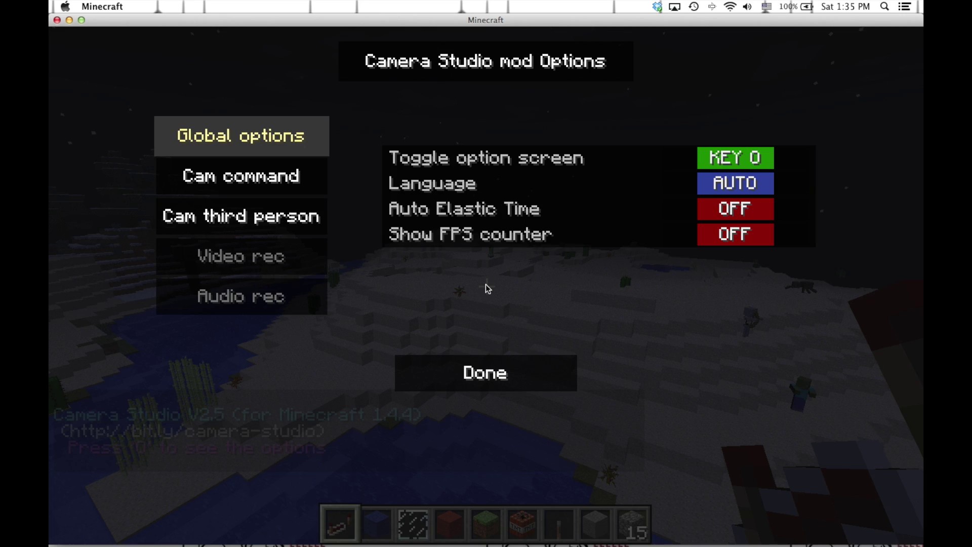
pyautogui.click(260, 183)
pyautogui.click(260, 214)
pyautogui.press('o')
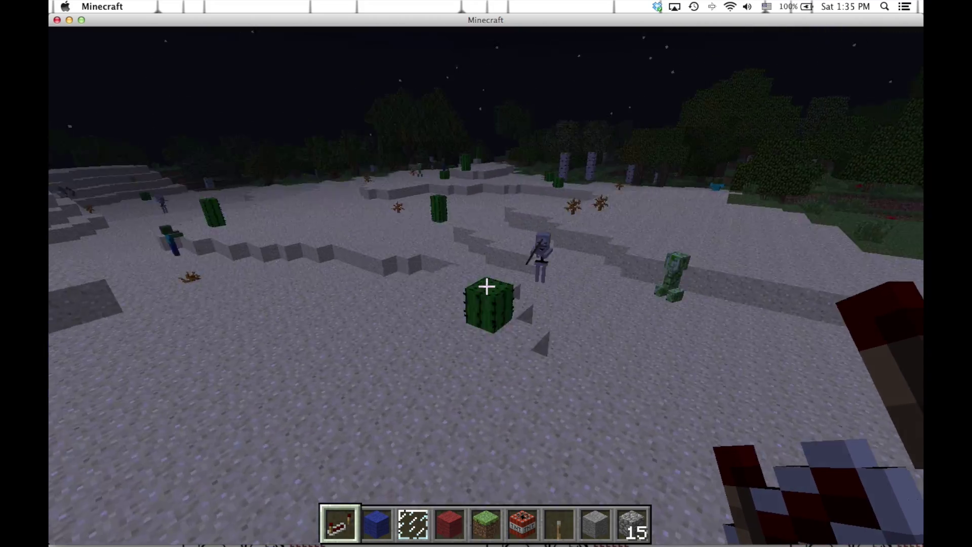
# Exit the Perfect House world and view the force-update option in the Minecraft Launcher options, closing them without updating.
pyautogui.press('Escape')
pyautogui.click(536, 373)
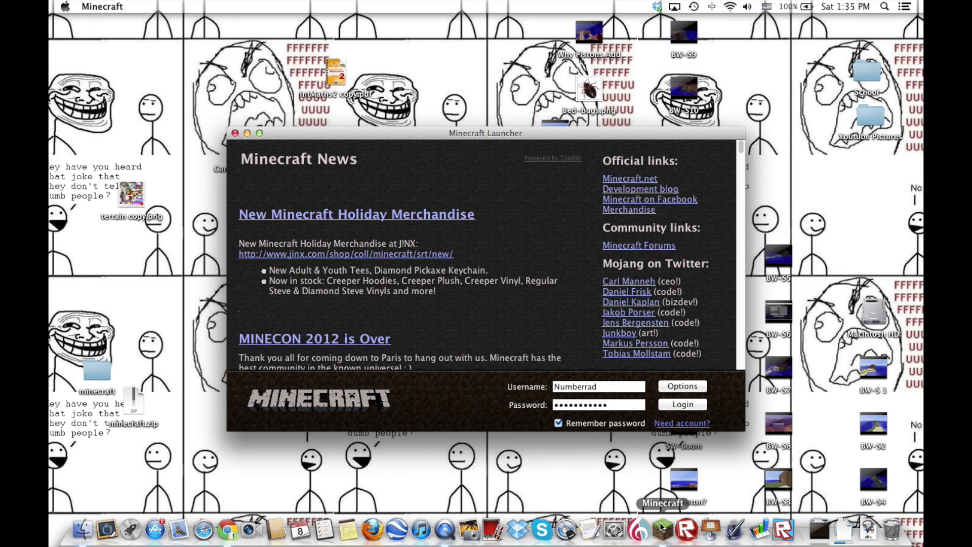
pyautogui.click(692, 387)
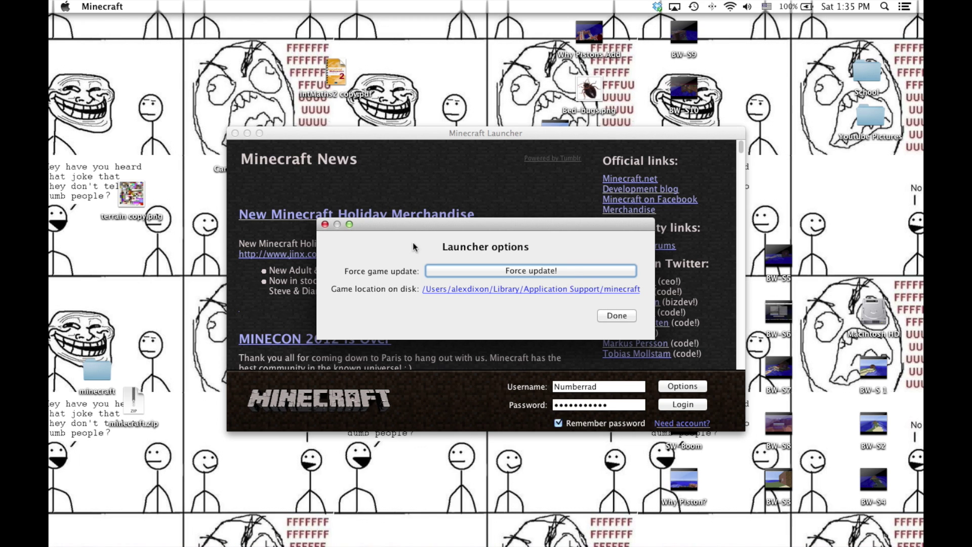
pyautogui.click(325, 225)
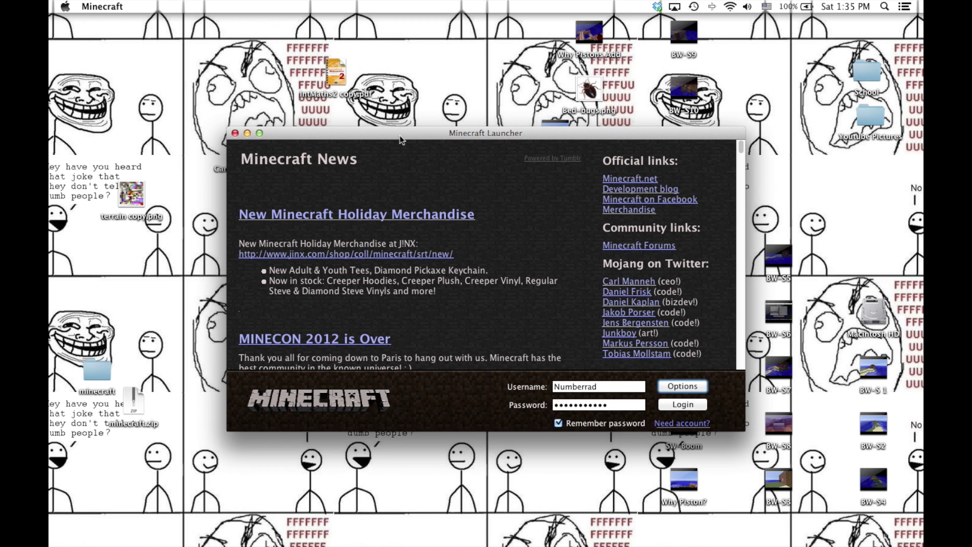